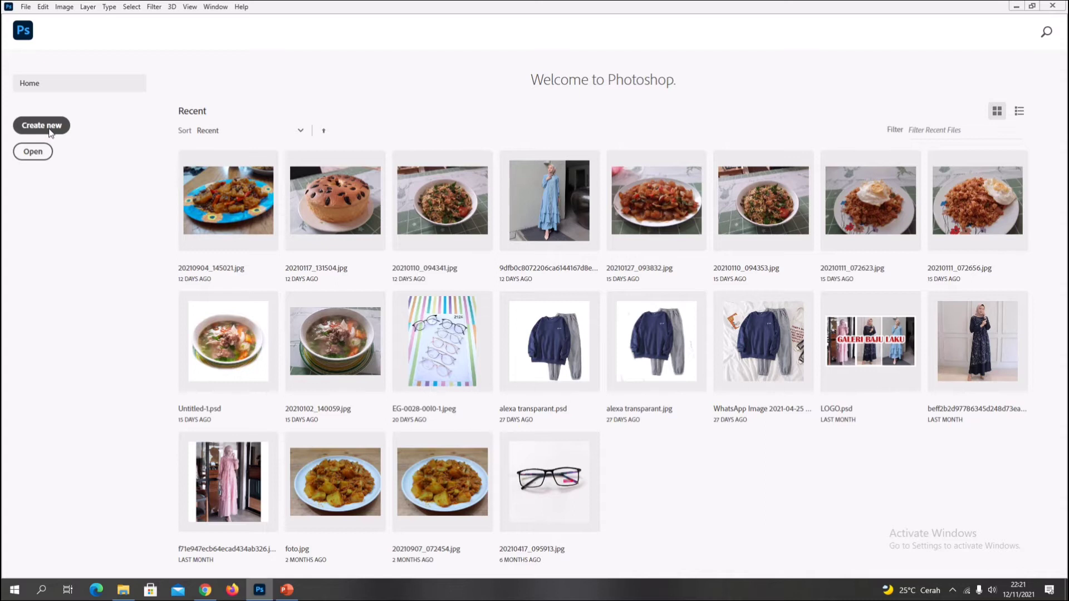
Step: Create a new blank 3740 × 2992 px document and draw a yellow ellipse about 680 × 524 px in the canvas's upper-left area
left_click(48, 132)
left_click(633, 133)
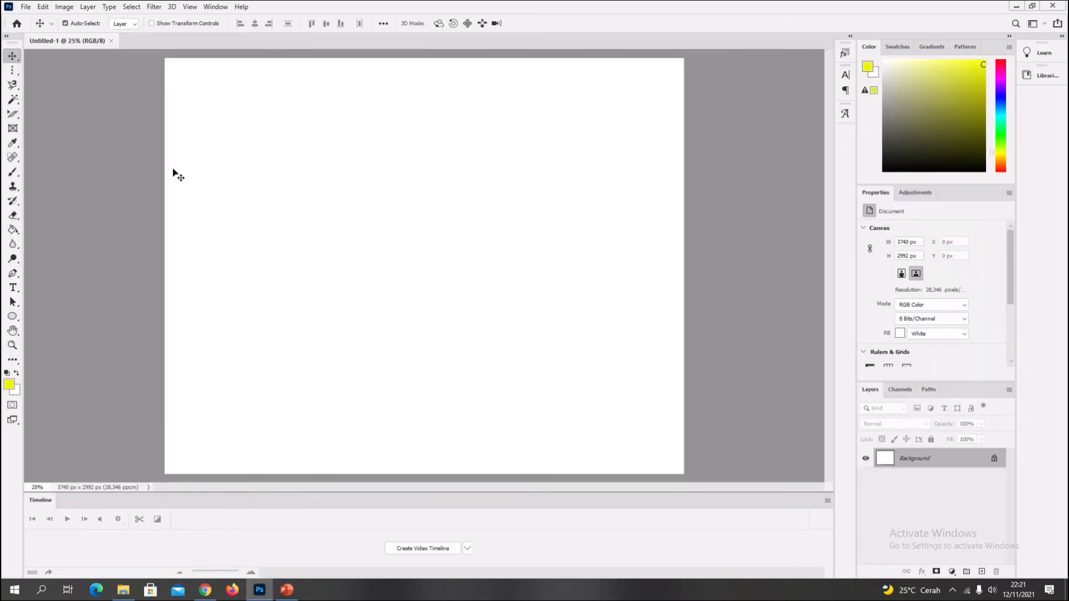
left_click(12, 316)
mouse_move(247, 139)
left_mouse_down()
mouse_move(310, 203)
mouse_move(342, 212)
left_mouse_up()
Step: Draw a yellow rectangle about 908 × 548 px right of the ellipse and a five-sided polygon about 1007 × 1017 px below the ellipse
right_click(13, 316)
left_click(61, 316)
mouse_move(504, 186)
left_mouse_down()
mouse_move(625, 272)
mouse_move(631, 262)
left_mouse_up()
right_click(12, 316)
left_click(66, 348)
left_click_drag(345, 278, 413, 312)
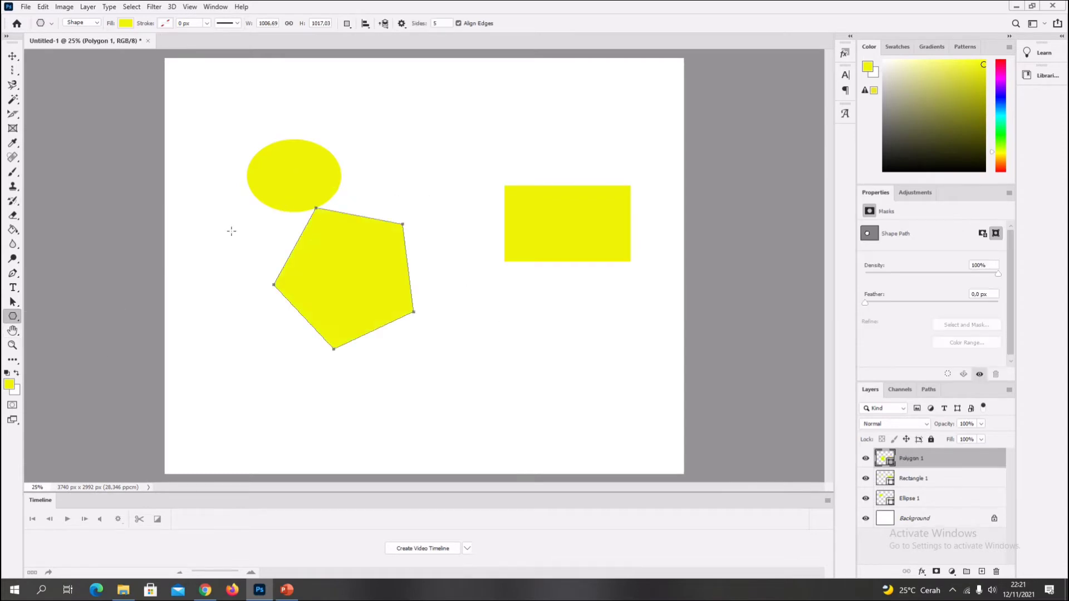
Step: Move the pentagon toward the canvas centre, and pick the ellipse and rectangle alternately on the canvas using layer auto-select
left_click(12, 55)
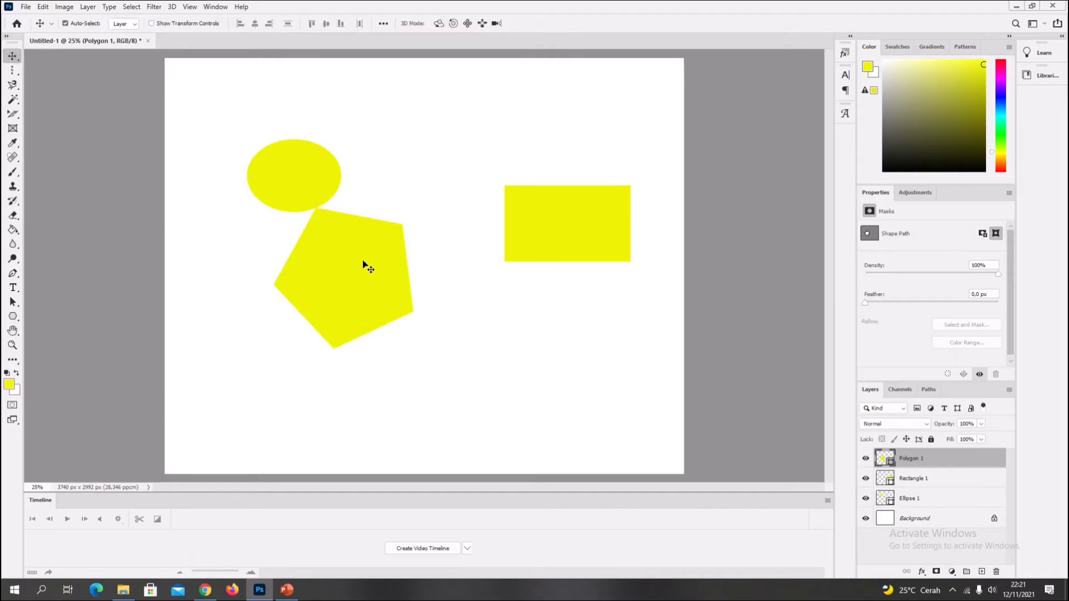
left_click_drag(373, 272, 423, 300)
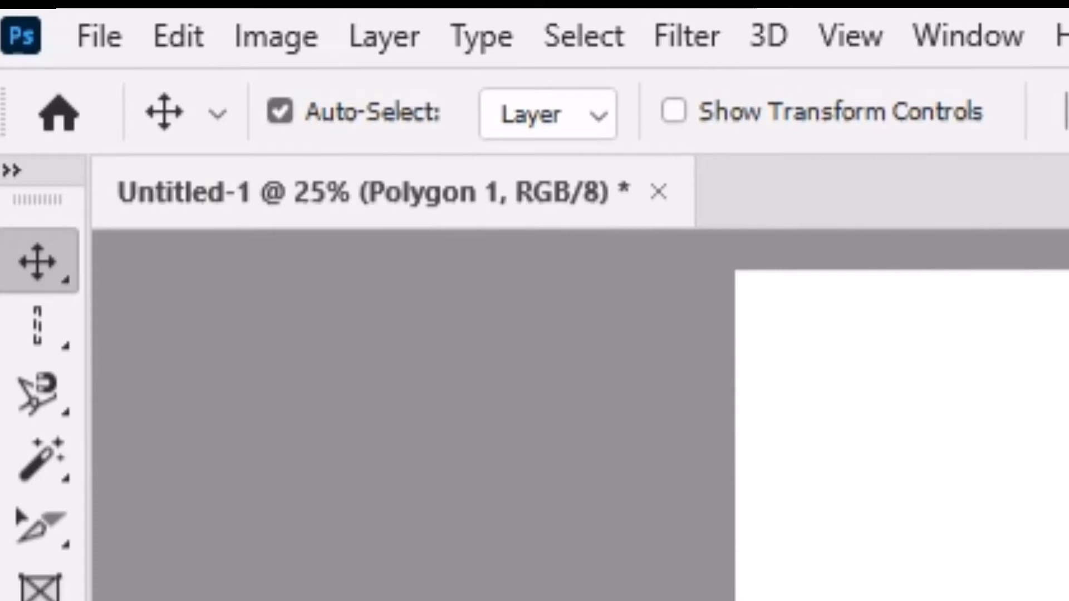
left_click(1058, 557)
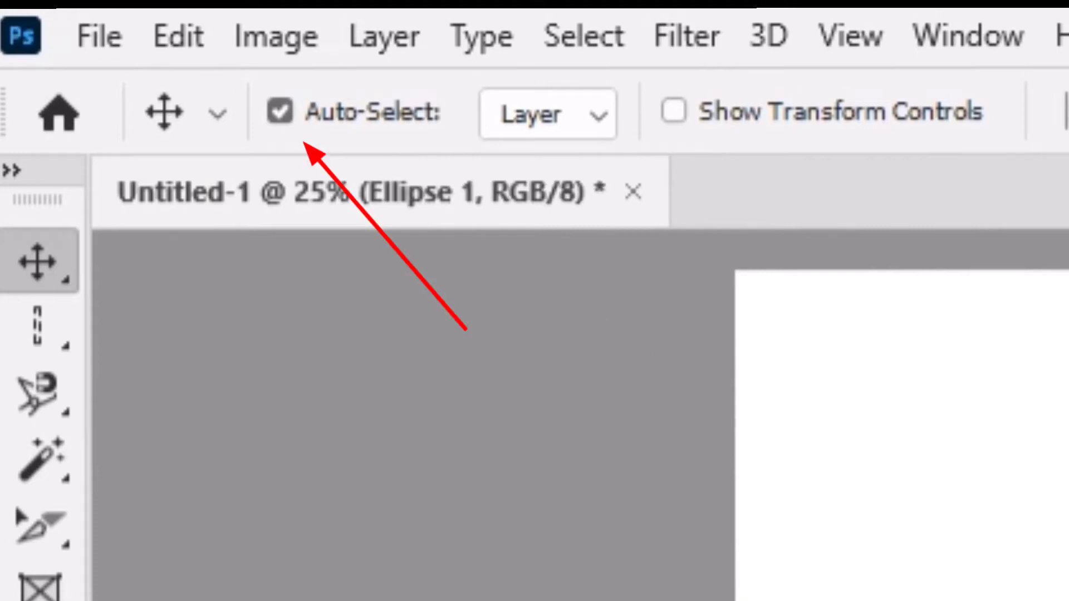
left_click(1058, 557)
left_click(1058, 557)
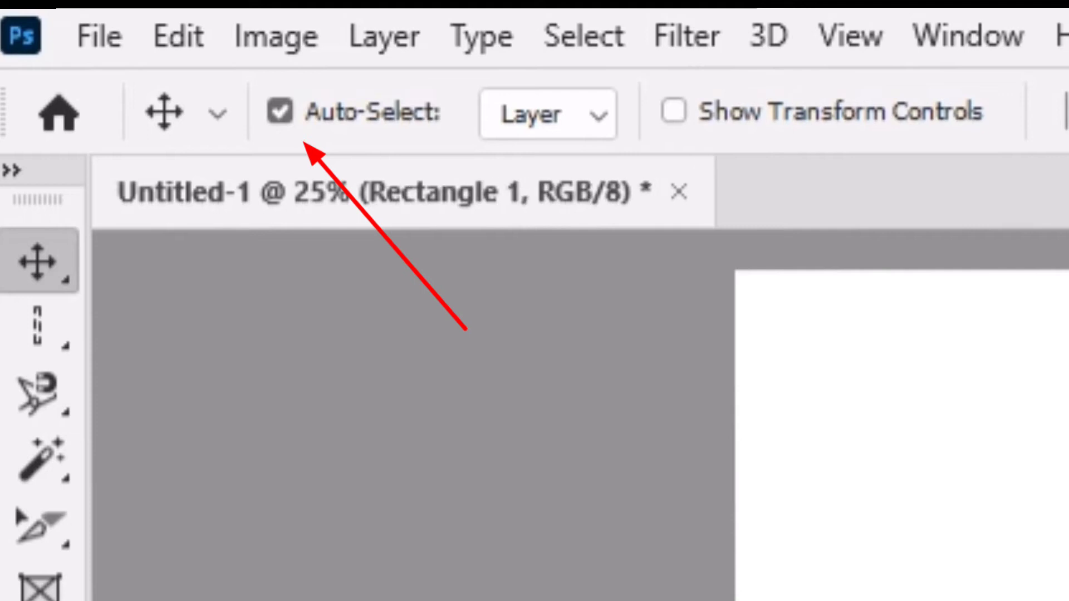
left_click(1058, 556)
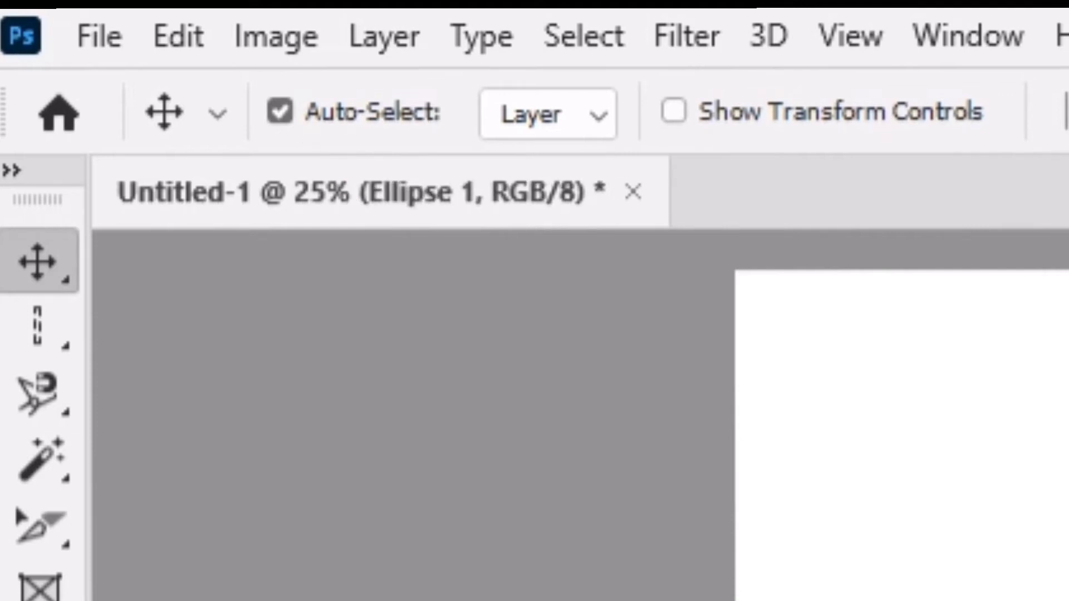
Step: Shift the ellipse, pentagon and rectangle slightly, bringing the rectangle closer to the ellipse, and select the ellipse
left_click_drag(334, 190, 324, 200)
left_click_drag(408, 290, 415, 306)
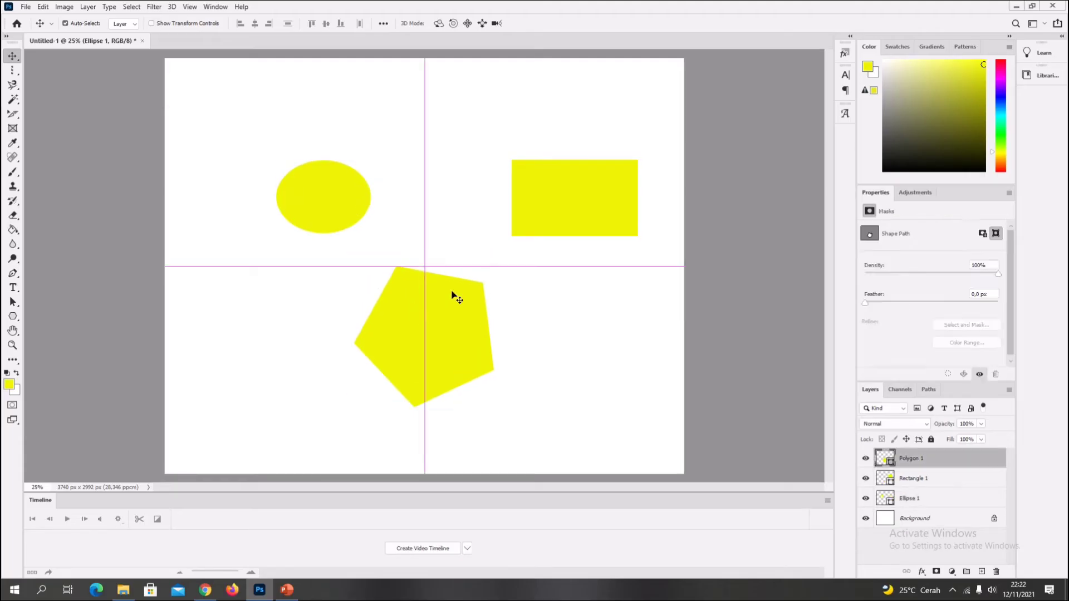
left_click_drag(532, 208, 472, 204)
left_click(310, 211)
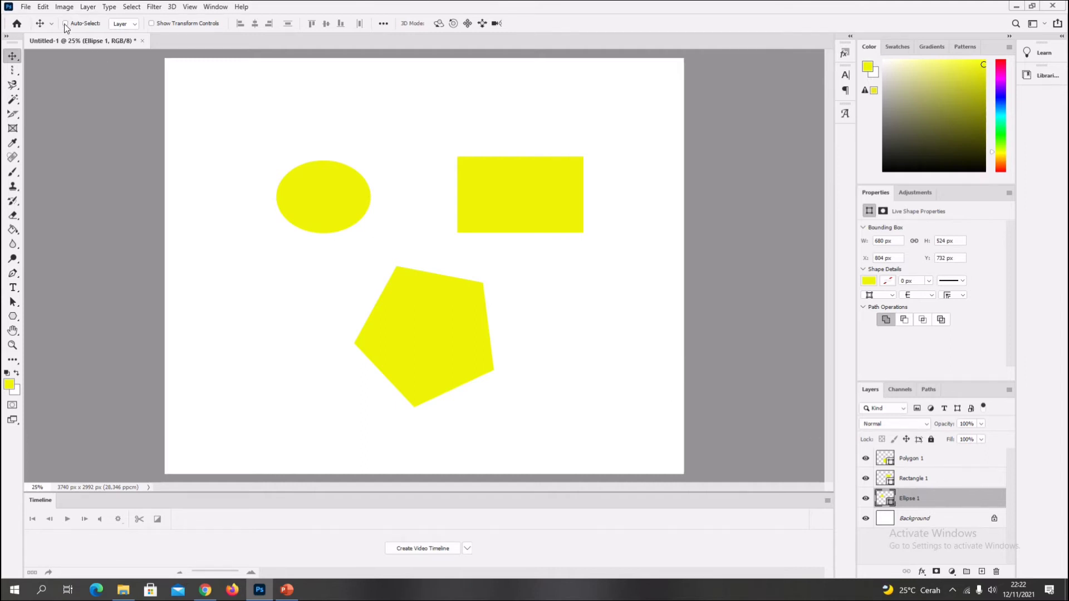
Step: With auto-select turned off, move the Ellipse 1 layer around and leave it higher on the canvas
left_click_drag(318, 210, 315, 229)
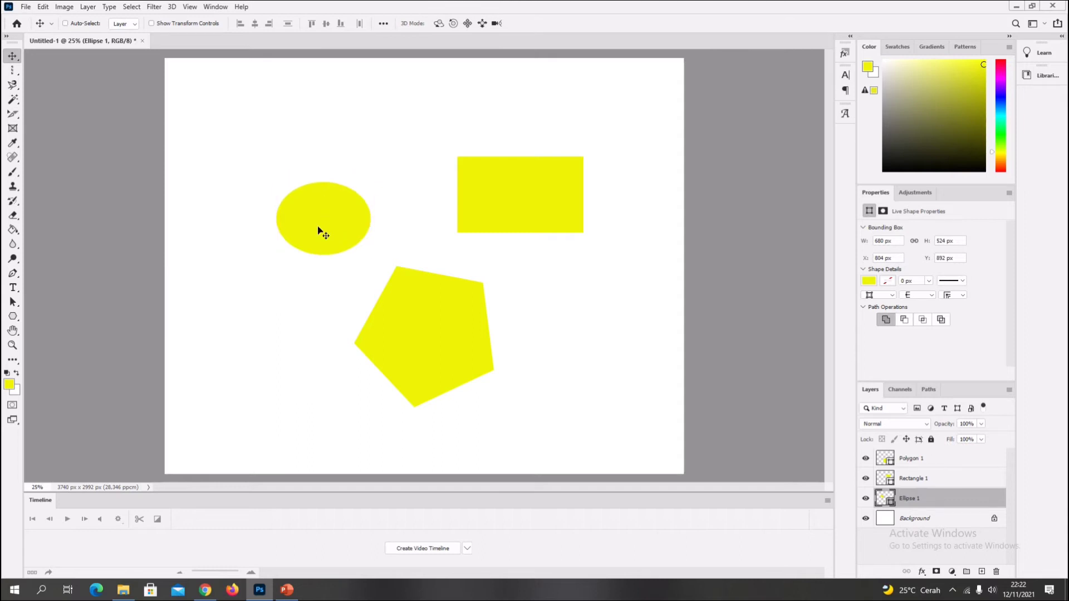
left_click_drag(465, 212, 501, 237)
left_click_drag(338, 245, 310, 171)
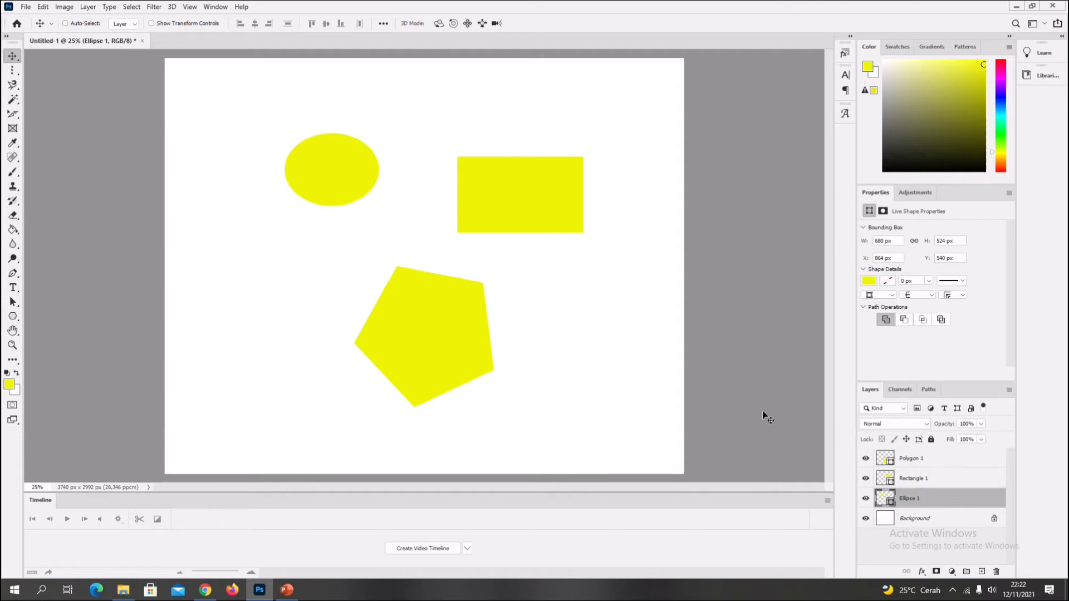
Step: Make Rectangle 1 the active layer and reposition it on the canvas without auto-select
left_click(921, 482)
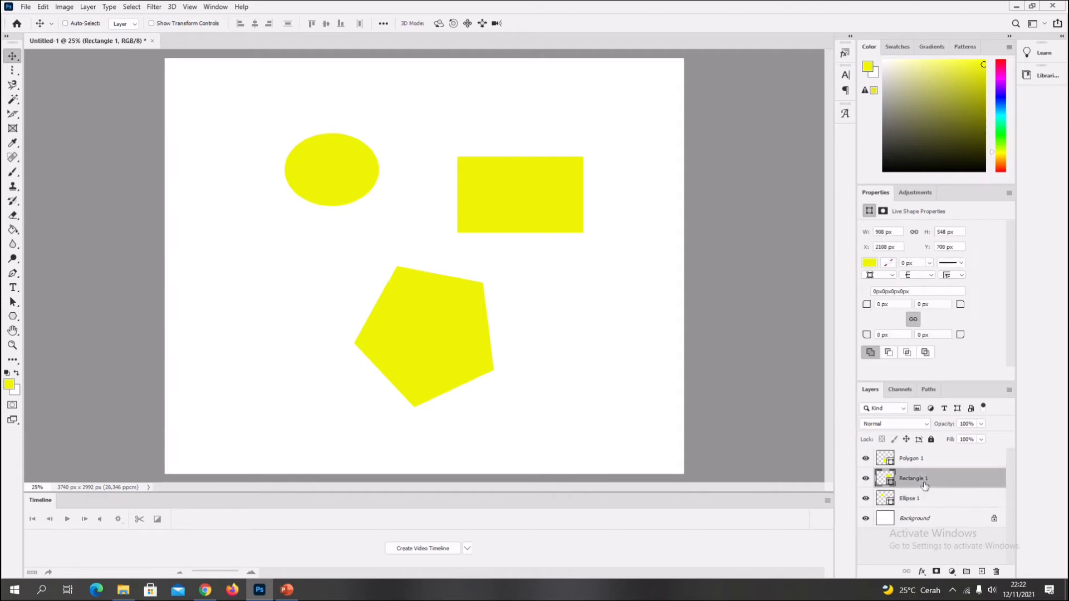
left_click_drag(455, 333, 364, 358)
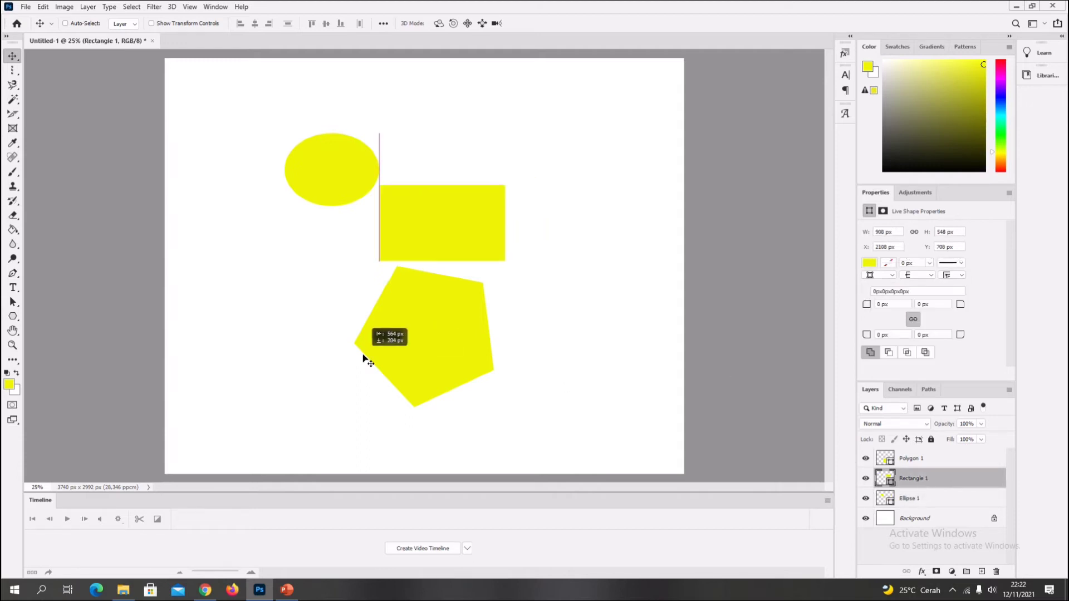
left_click_drag(420, 243, 515, 233)
mouse_move(356, 181)
left_mouse_down()
mouse_move(345, 223)
mouse_move(354, 228)
mouse_move(357, 176)
left_mouse_up()
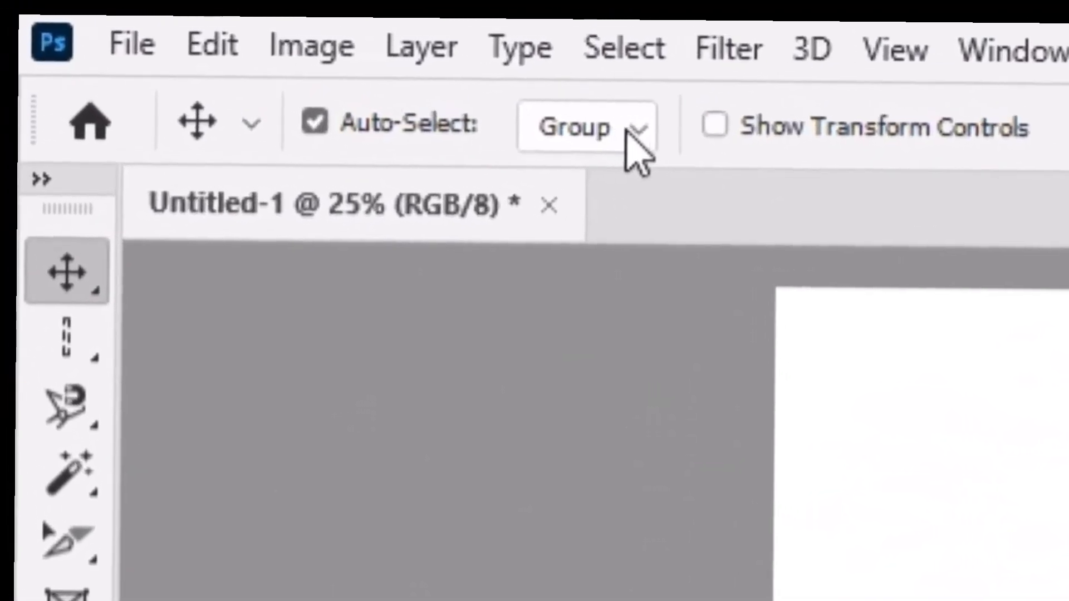
Step: Set the Move tool's auto-select target to Group and move the grouped shapes around the canvas together
left_click(614, 131)
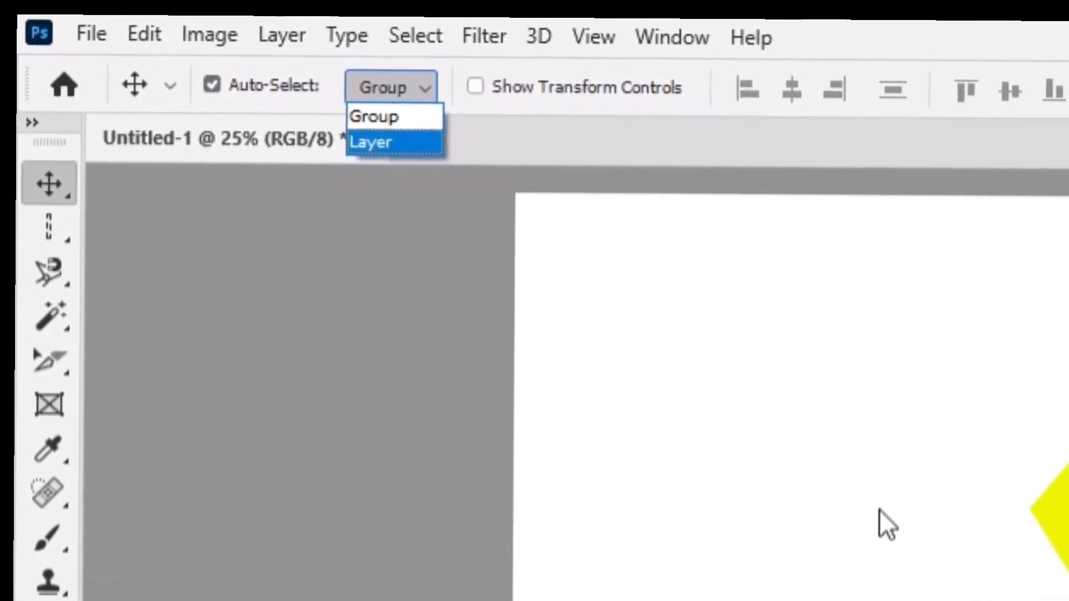
left_click(376, 117)
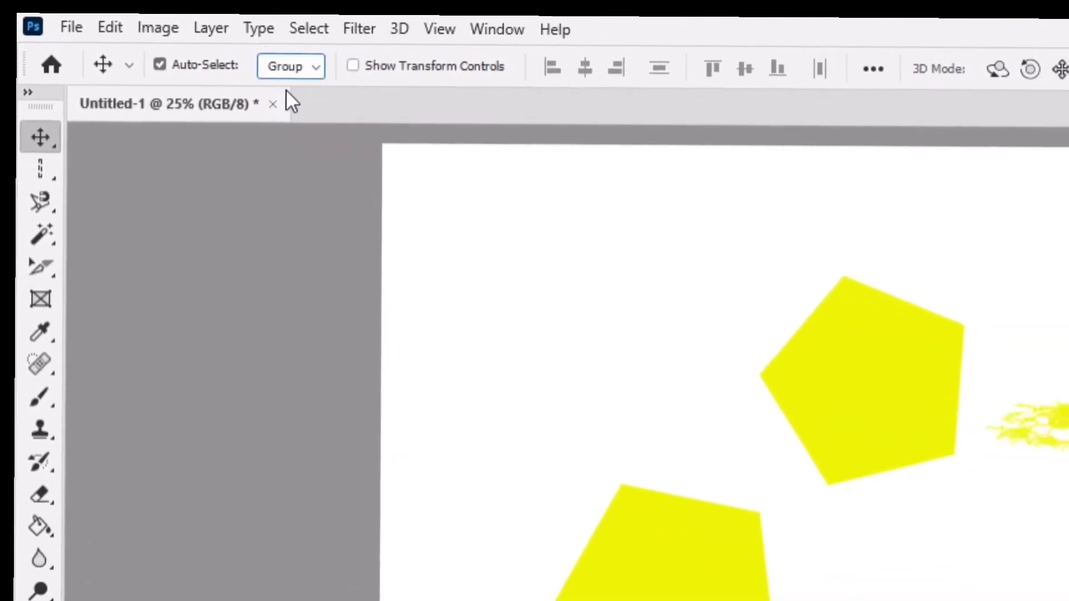
left_click_drag(823, 441, 824, 480)
left_click_drag(533, 304, 555, 286)
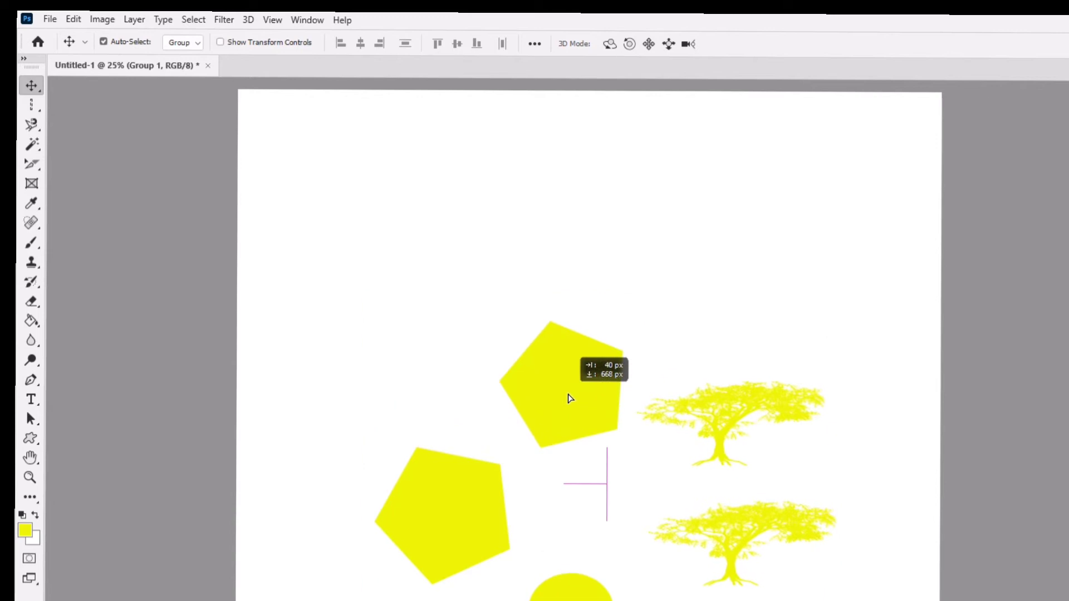
left_click_drag(565, 463, 561, 299)
left_click_drag(630, 416, 626, 399)
left_click_drag(566, 374, 550, 233)
Step: Set the auto-select target to Layer and move individual pentagon, tree and ellipse shapes separately
left_click(312, 29)
left_click(296, 64)
left_click_drag(895, 411, 895, 423)
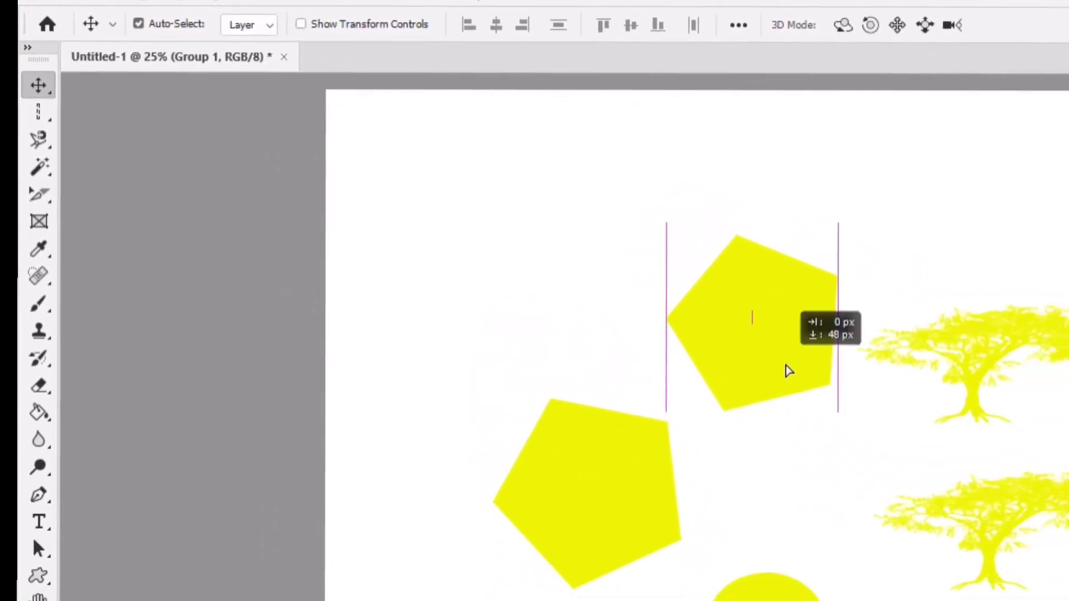
left_click_drag(789, 371, 805, 411)
left_click_drag(962, 374, 935, 423)
left_click_drag(834, 462, 818, 521)
left_click_drag(792, 377, 854, 359)
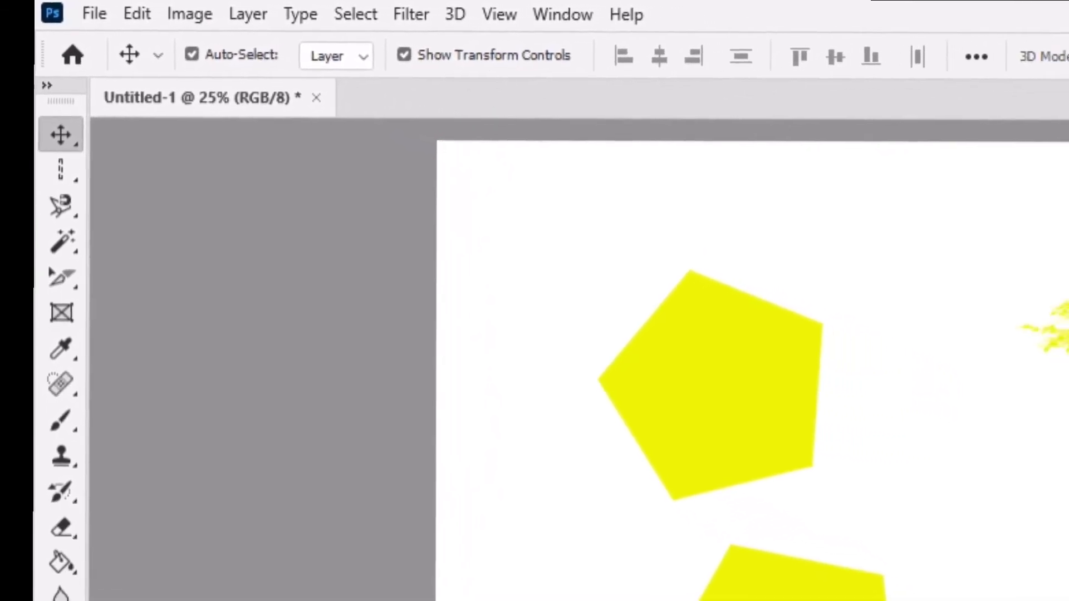
Step: Free-transform the upper Buffalo Thorn Tree proportionally to about 156% and place it overlapping the pentagons
left_click(1052, 284)
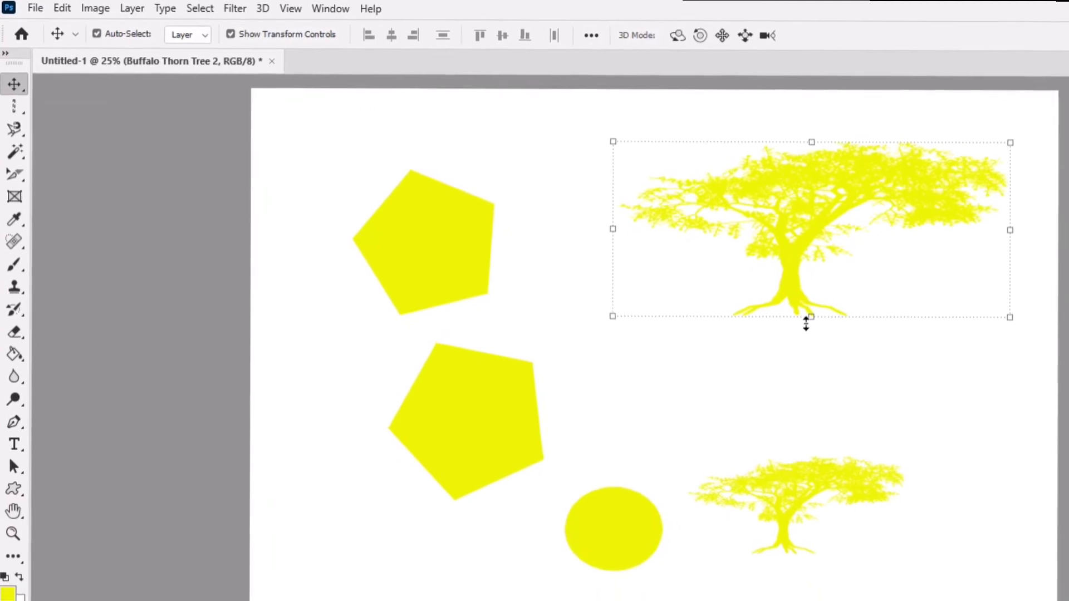
key("ctrl+t")
left_click_drag(729, 288, 690, 299)
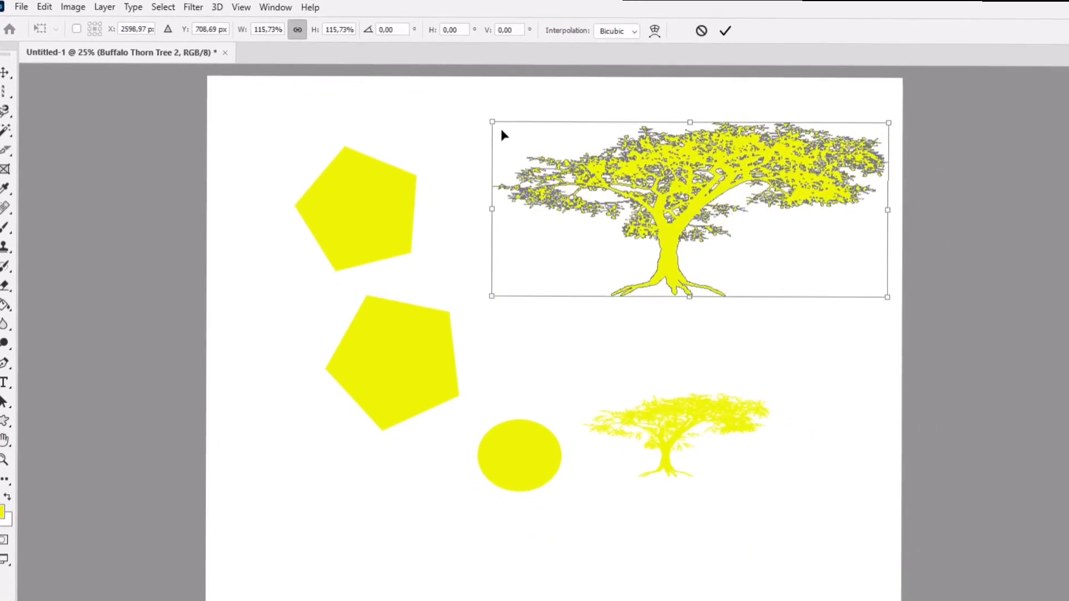
left_click_drag(492, 121, 470, 112)
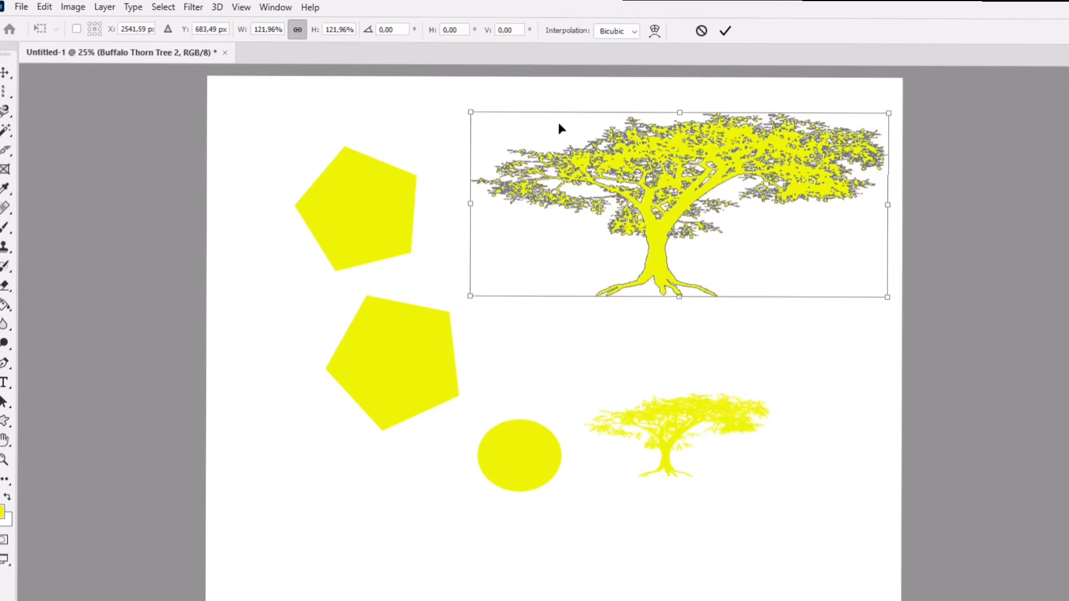
left_click_drag(679, 112, 680, 101)
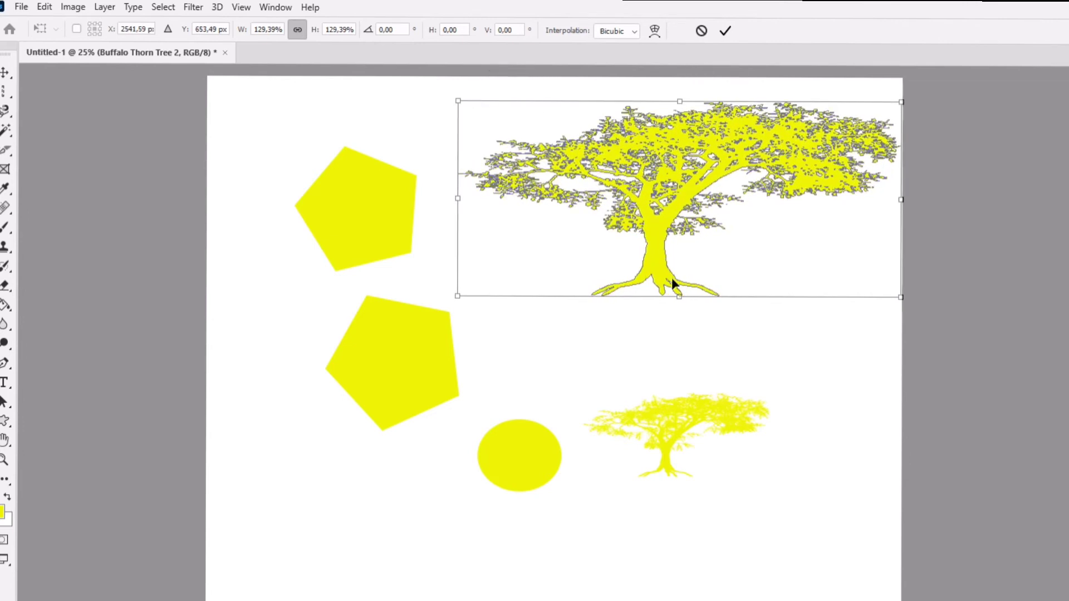
left_click_drag(680, 297, 678, 334)
left_click_drag(721, 238, 638, 257)
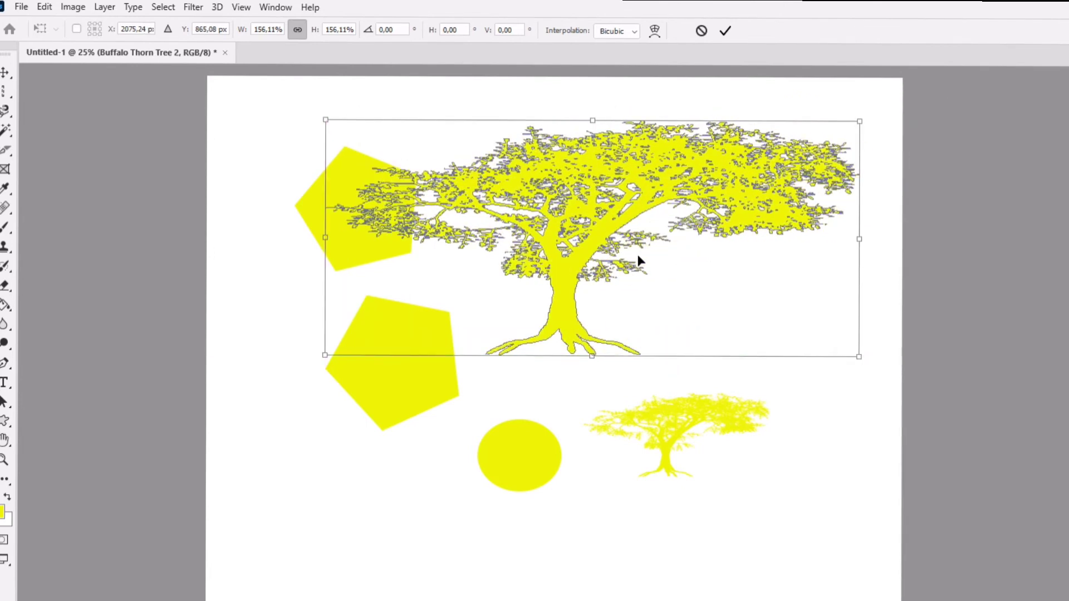
key("Return")
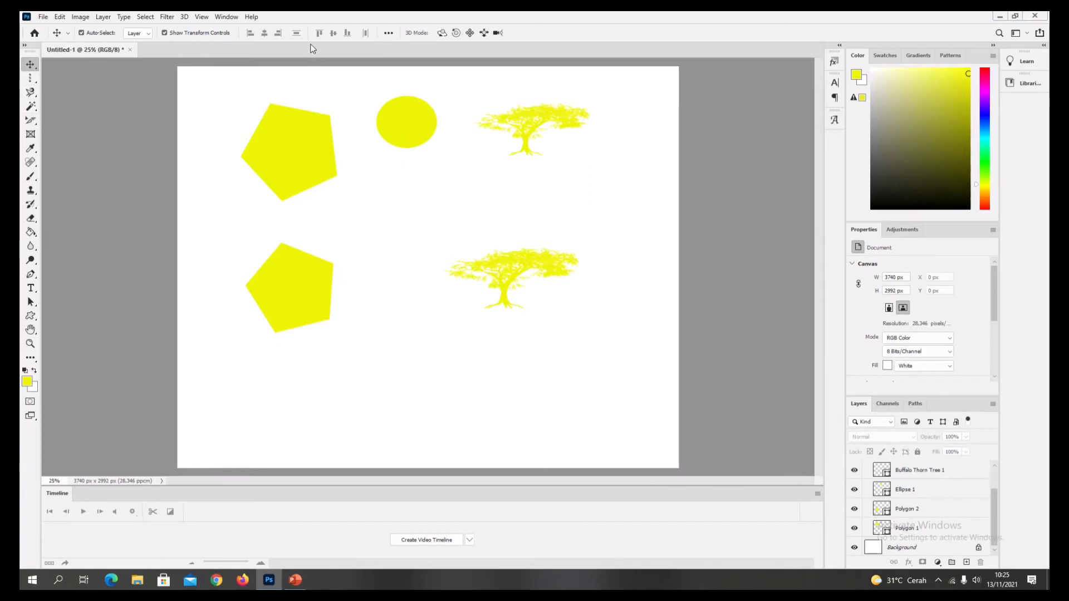
left_click(920, 475)
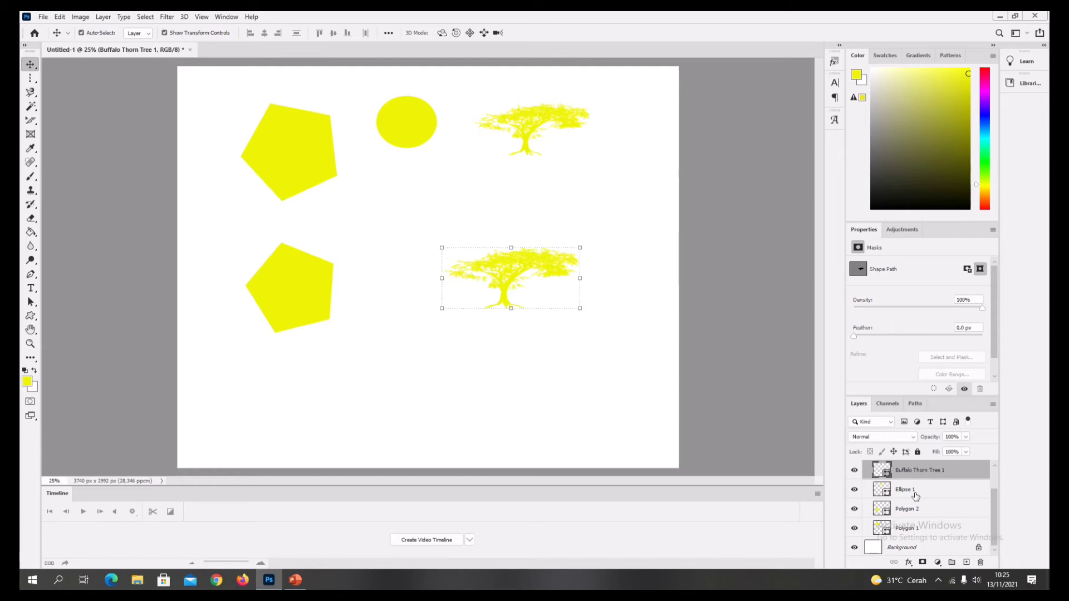
left_click(916, 491, "shift")
left_click(919, 510, "shift")
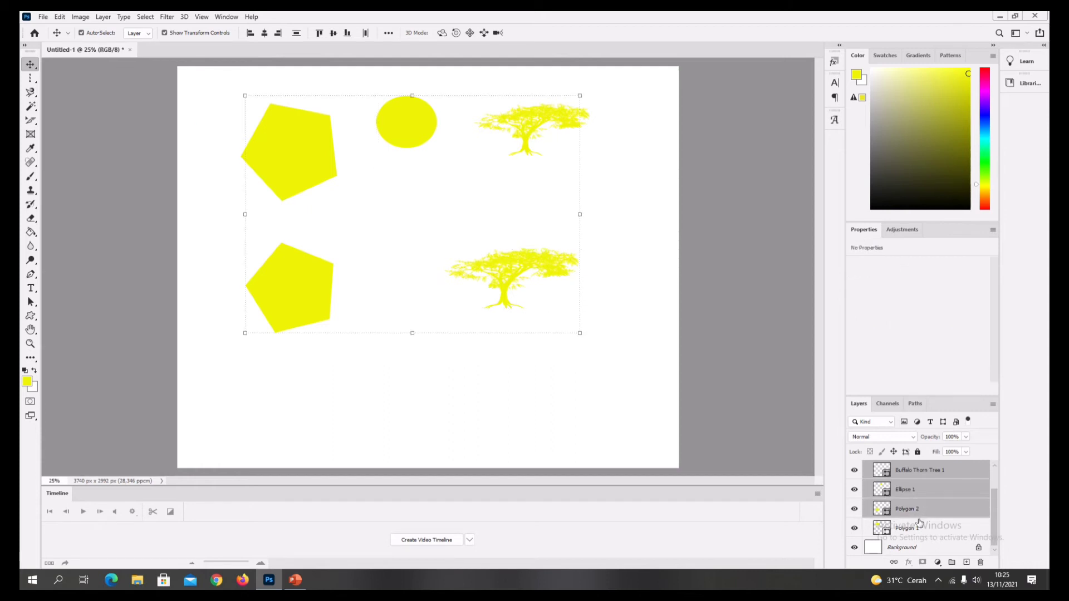
left_click(920, 528, "shift")
scroll(920, 518, "up", 1)
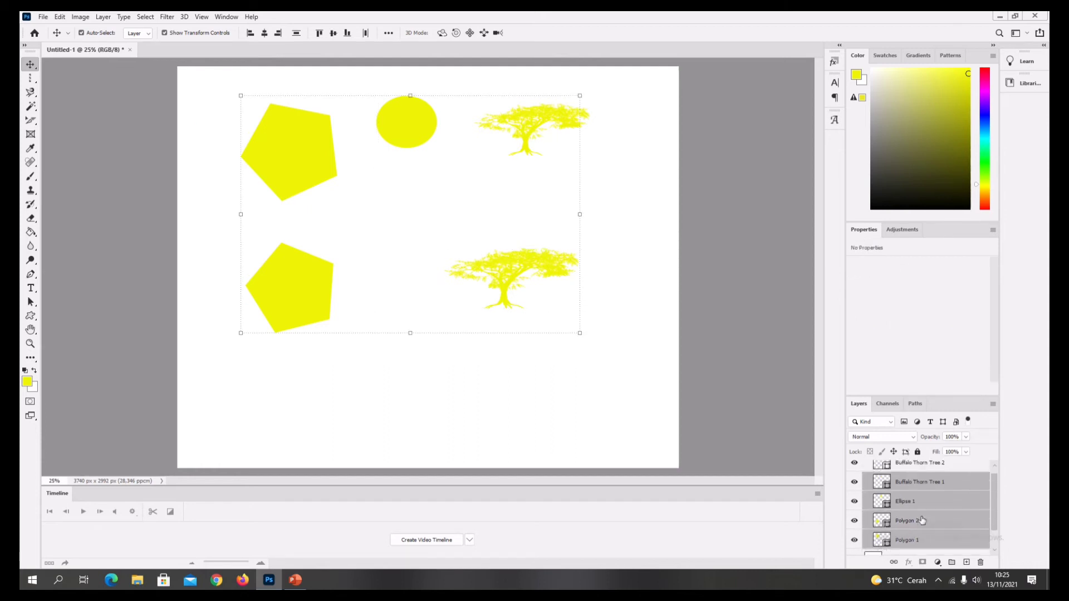
left_click(920, 477, "shift")
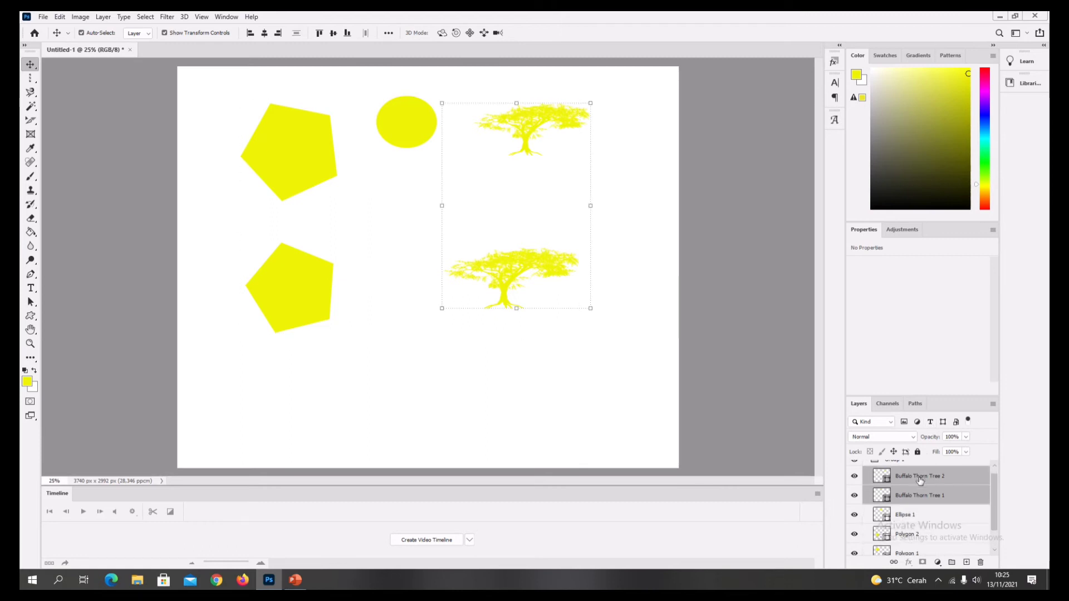
left_click(916, 517, "shift")
scroll(916, 520, "down", 1)
scroll(917, 504, "up", 1)
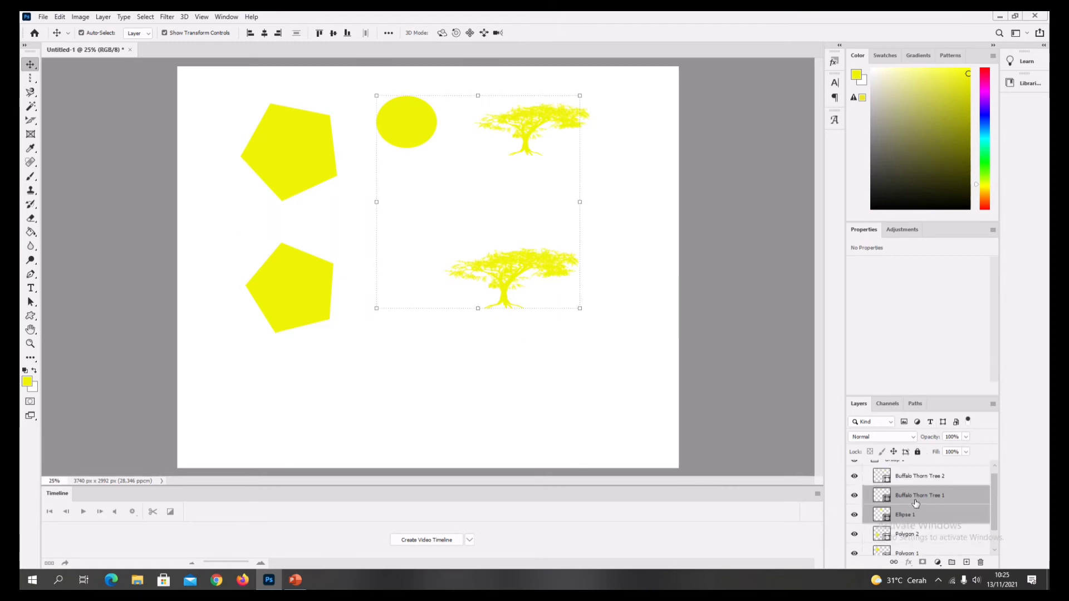
Step: Select the five shape layers from Buffalo Thorn Tree 2 down to Polygon 1 and align their top edges
left_click(908, 476)
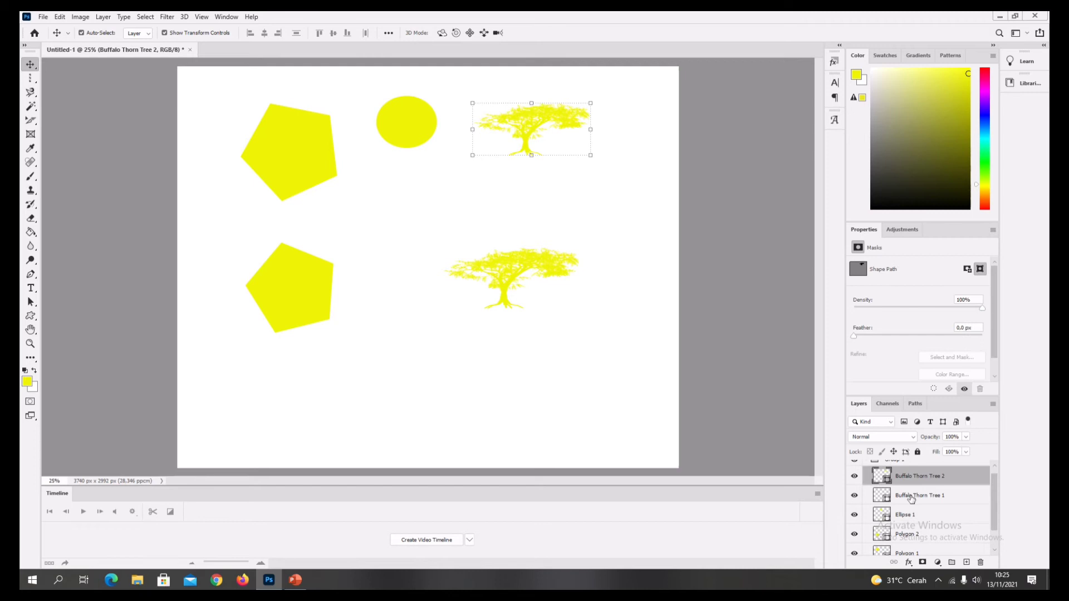
left_click(912, 496, "shift")
left_click(907, 515, "shift")
scroll(906, 524, "down", 1)
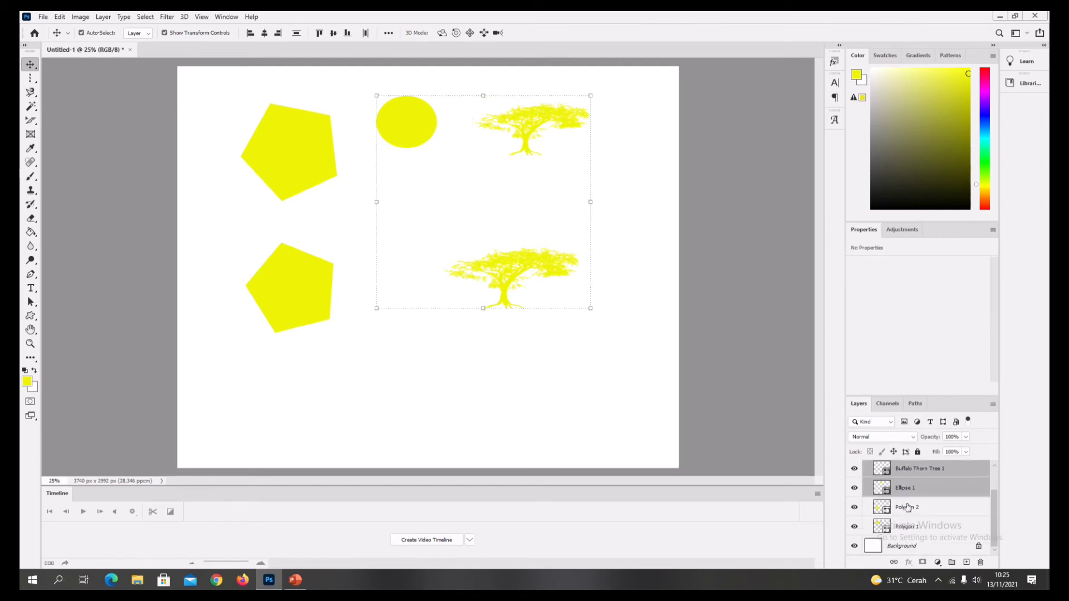
left_click(907, 508, "shift")
left_click(909, 527, "shift")
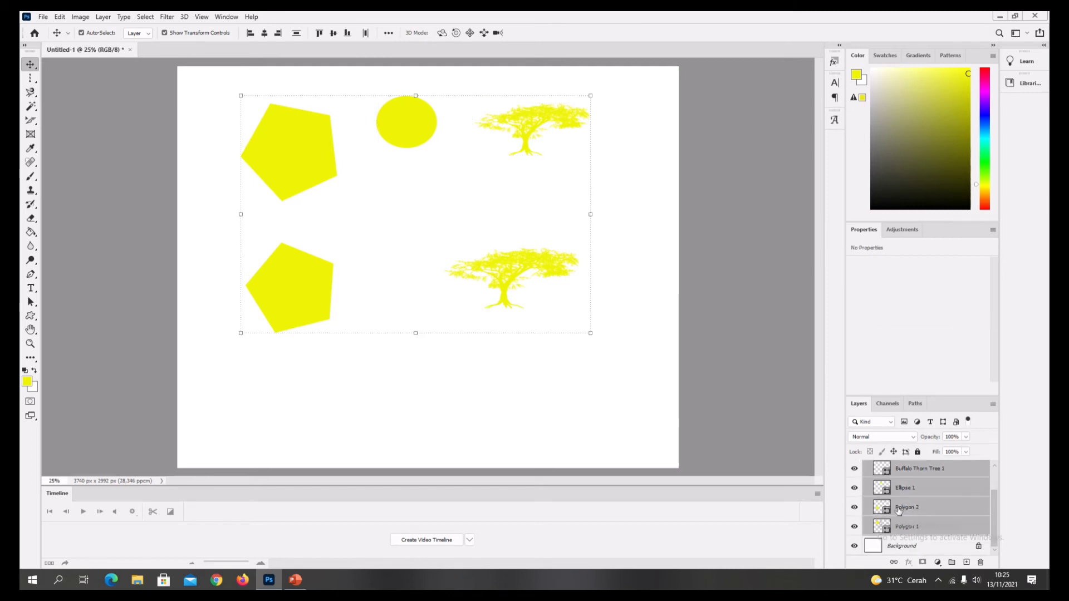
left_click(319, 34)
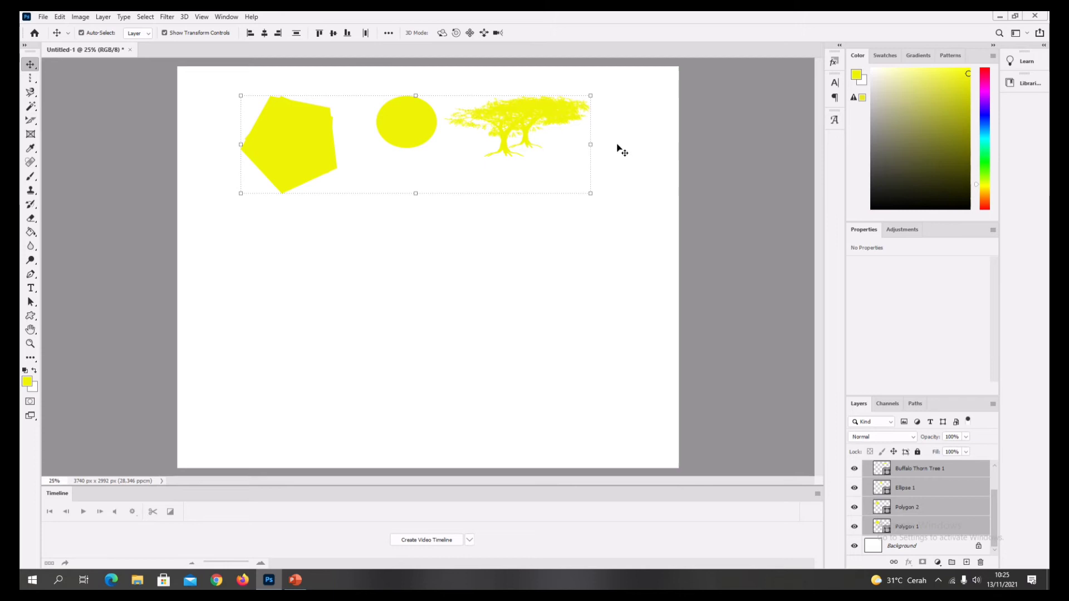
Step: Scale the five selected shapes proportionally to about 110% with the transform controls
left_click_drag(591, 144, 627, 145)
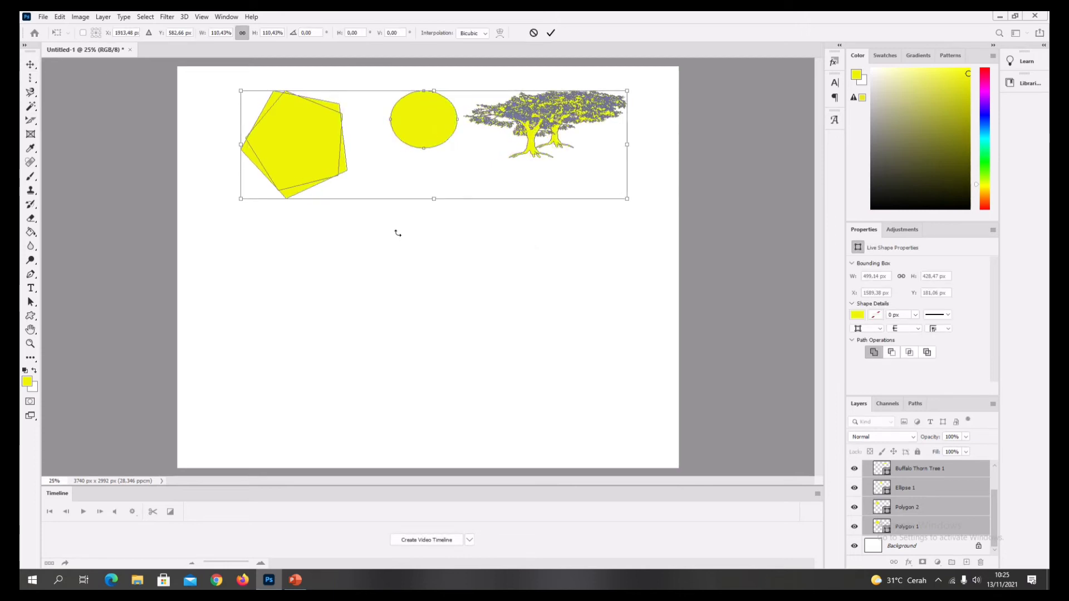
left_click(30, 64)
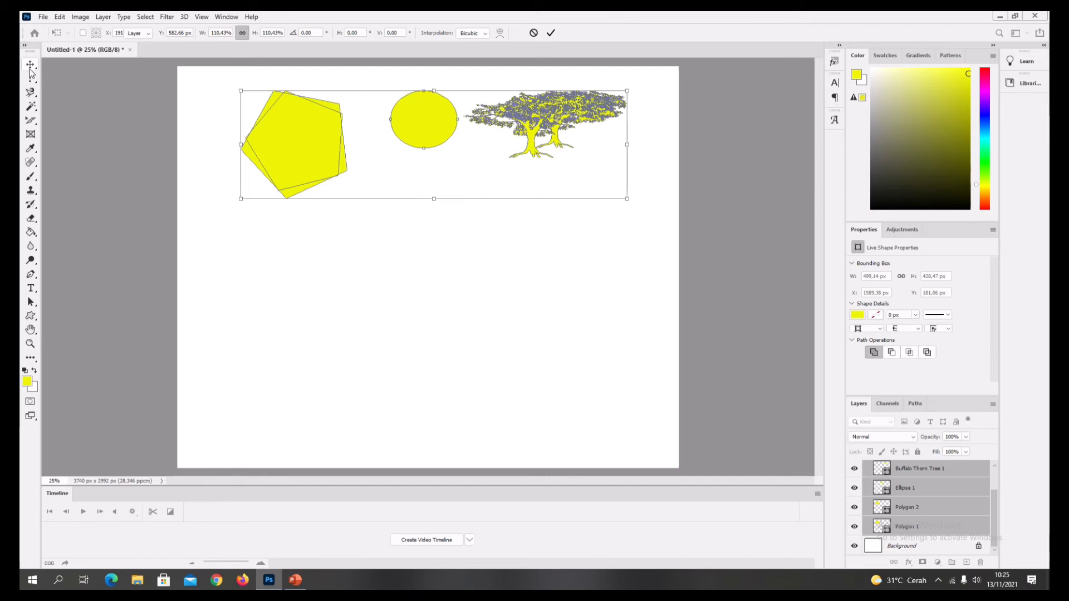
left_click(493, 363)
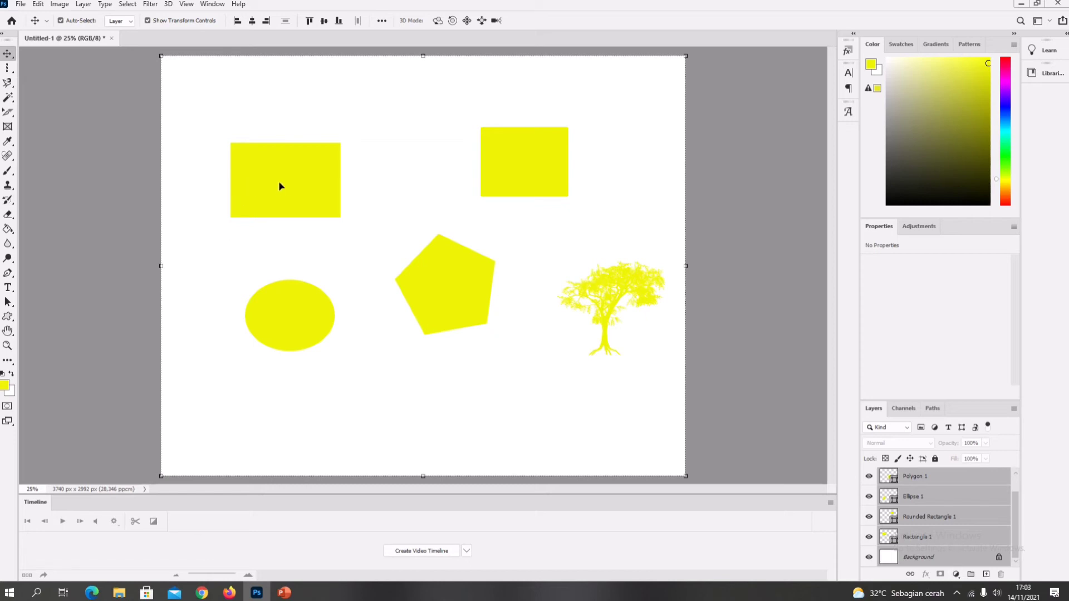
Step: Align the selected rectangle, rounded rectangle, ellipse, pentagon and tree layers by their vertical centers
left_click(325, 22)
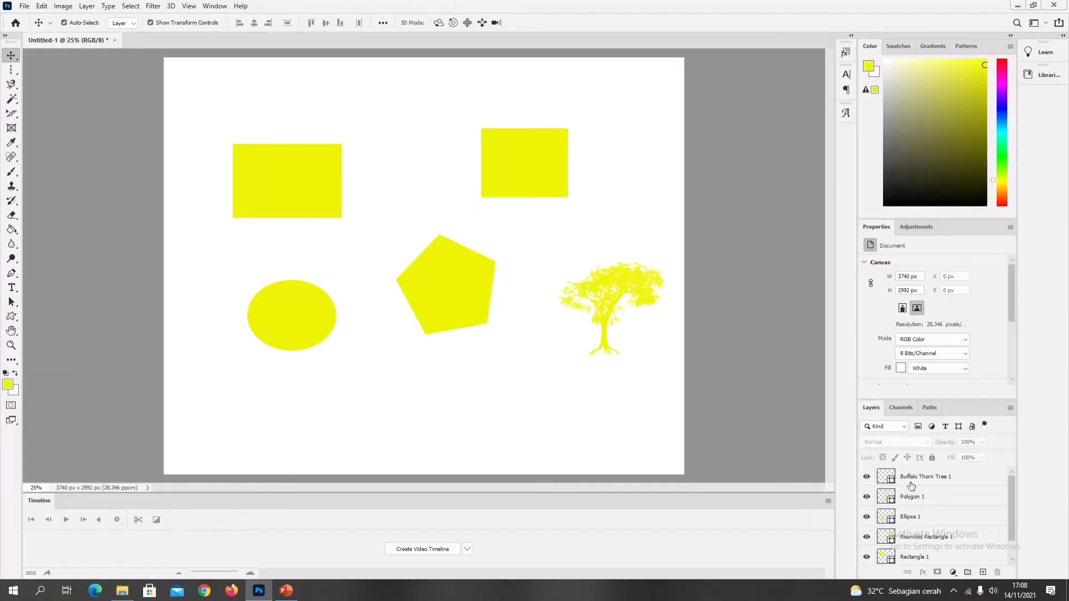
Step: Select the five shape layers from Buffalo Thorn Tree 1 to Rectangle 1 and align their bottom edges
left_click(911, 483)
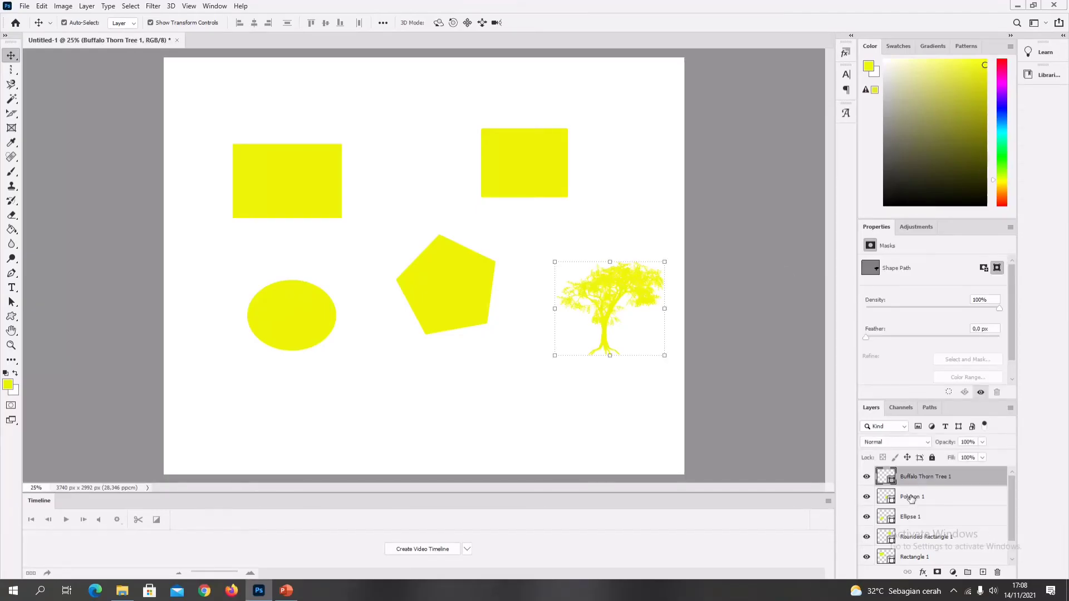
left_click(912, 497, "shift")
left_click(911, 517, "shift")
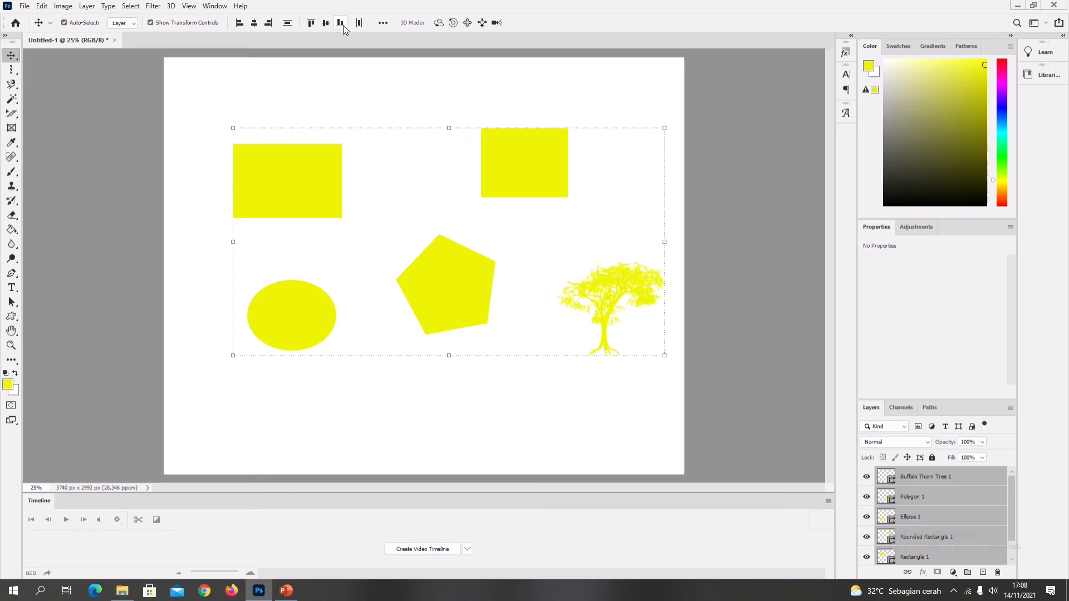
left_click(341, 23)
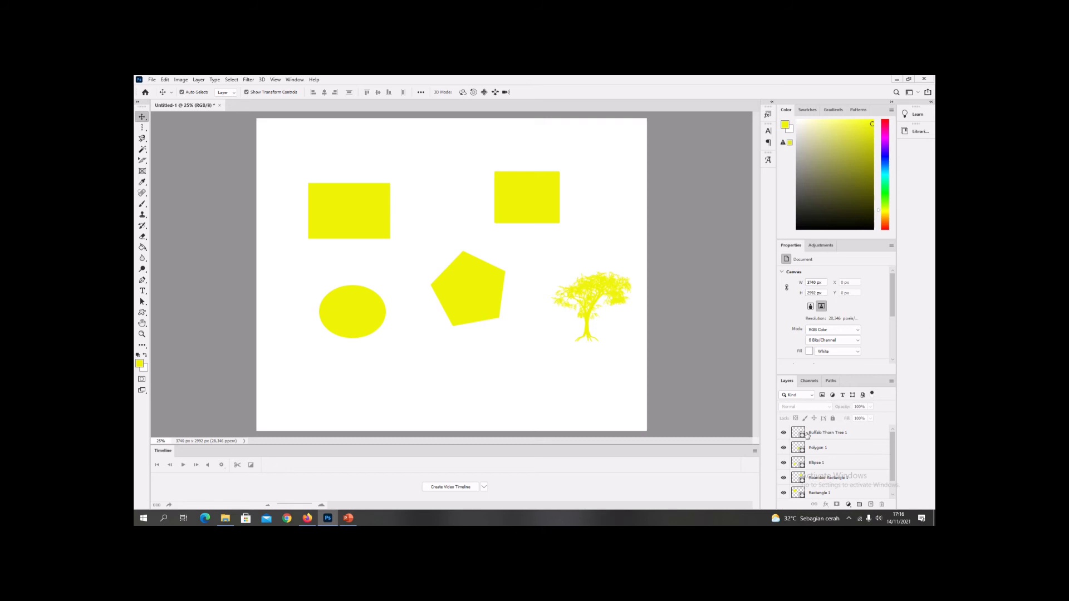
Step: Select the five shape layers from Buffalo Thorn Tree 1 to Rectangle 1 and align their left edges
left_click(807, 435)
left_click(815, 451)
left_click(821, 435)
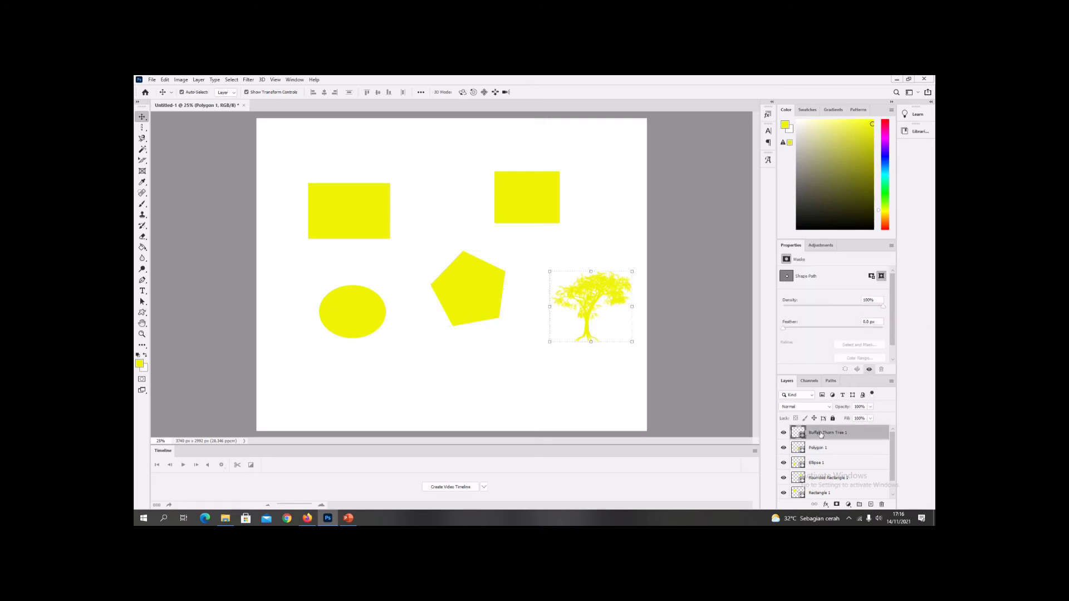
left_click(826, 449, "shift")
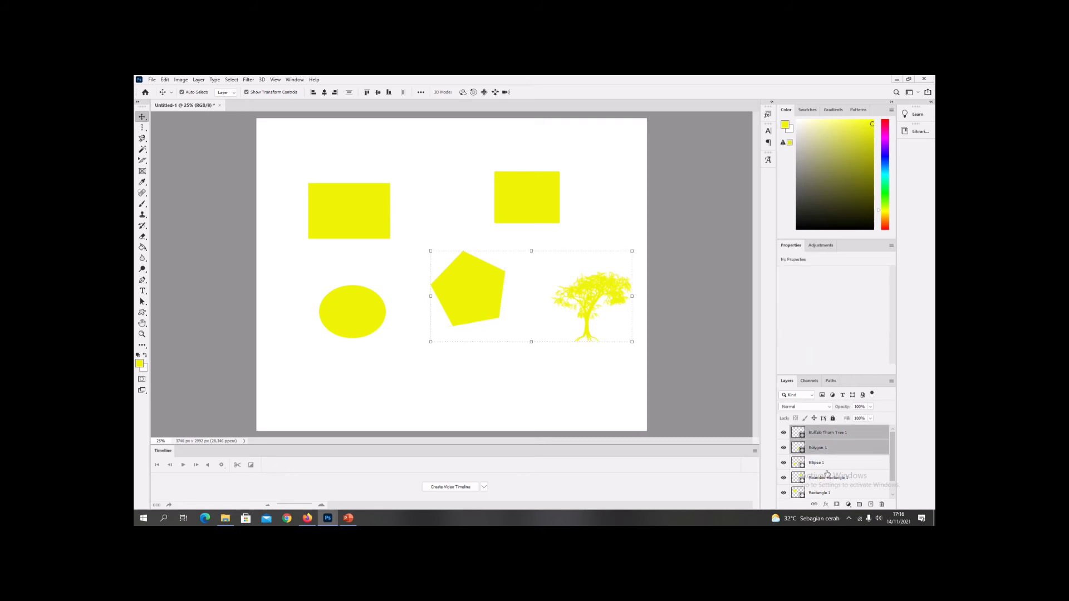
left_click(823, 462, "shift")
left_click(825, 478, "shift")
left_click(821, 493, "shift")
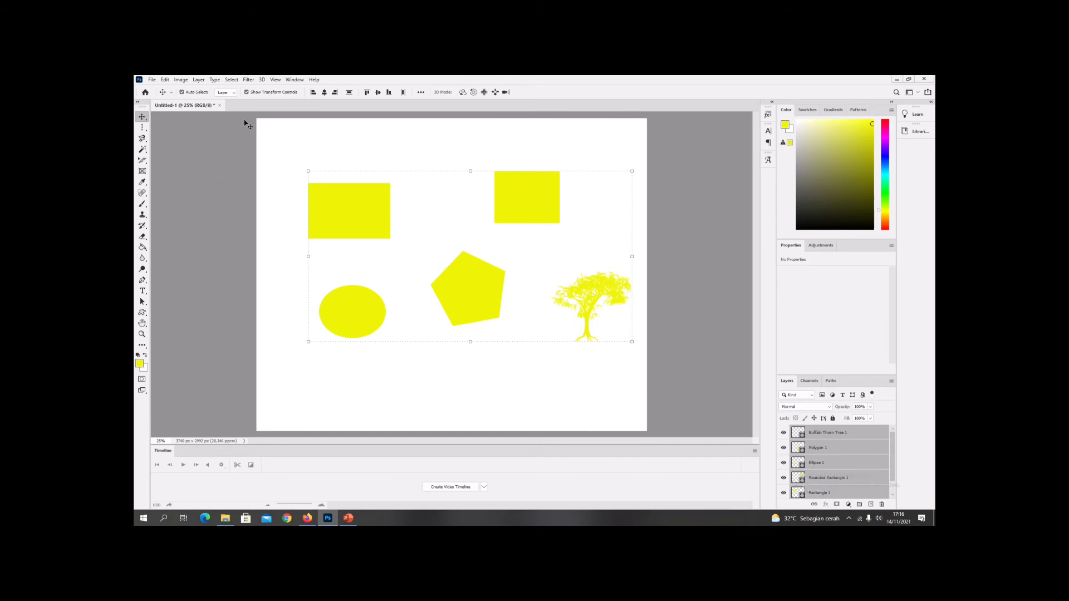
left_click(313, 93)
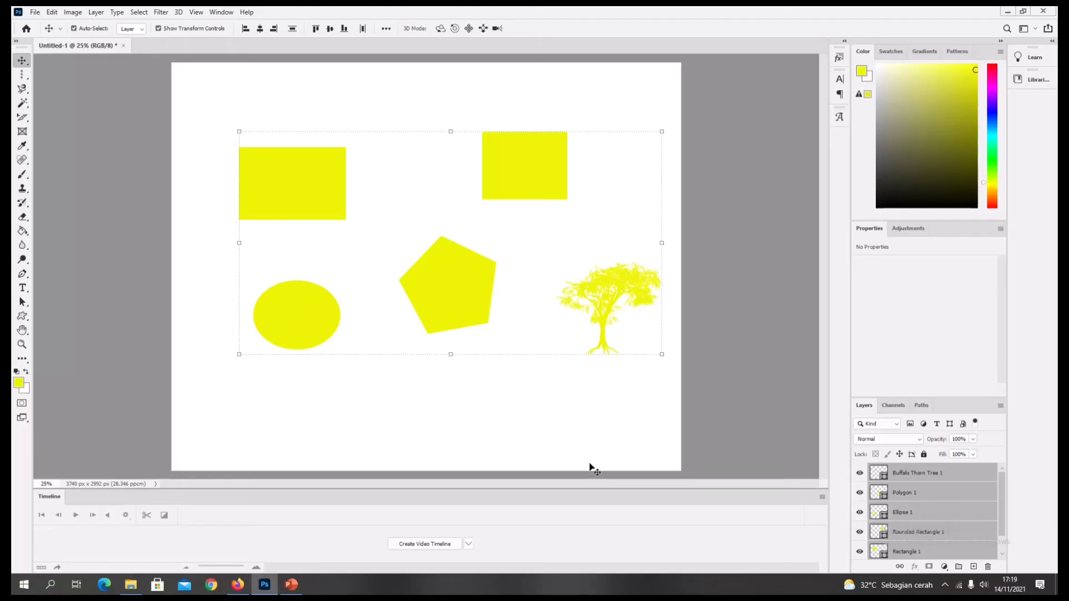
Step: Reselect the five shape layers, align them by their horizontal centers, and deselect them
left_click(591, 465)
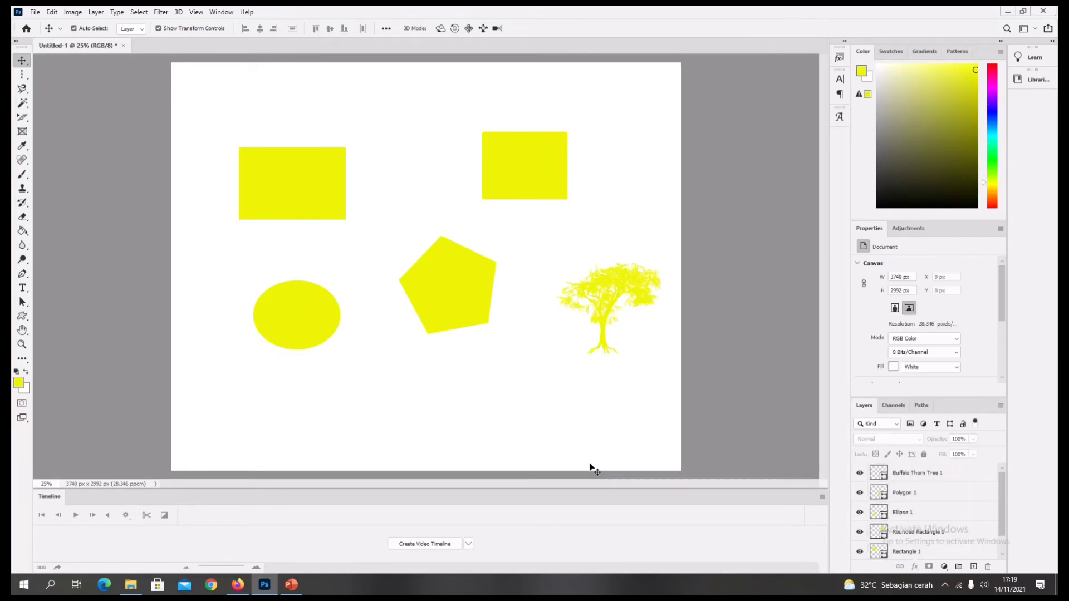
left_click(906, 476)
left_click(907, 496)
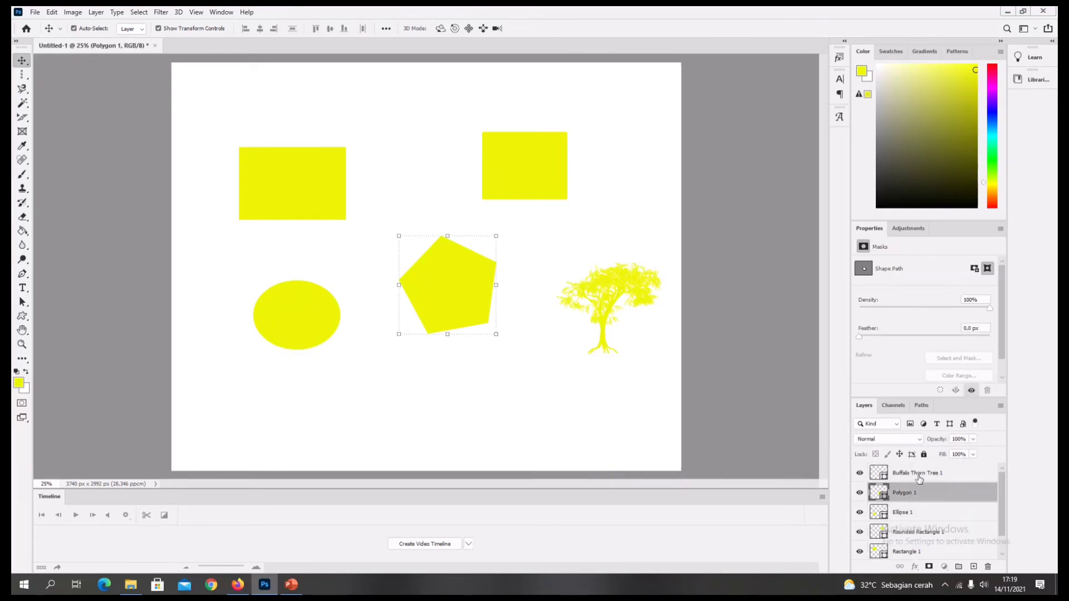
left_click(918, 478)
left_click(921, 495, "ctrl")
left_click(922, 513, "ctrl")
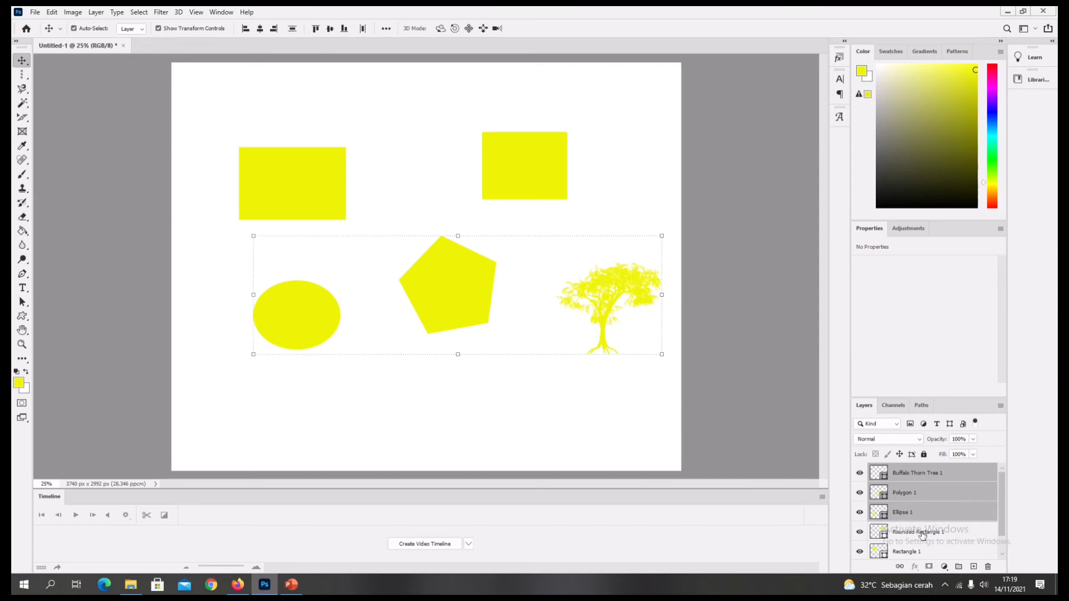
left_click(921, 533, "ctrl")
left_click(920, 552, "ctrl")
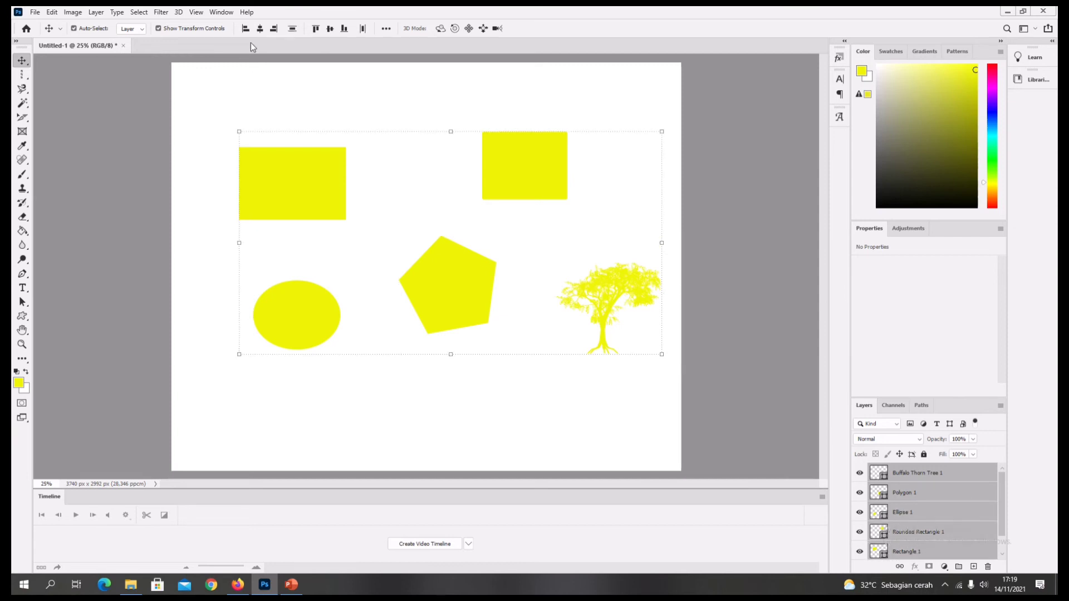
left_click(260, 29)
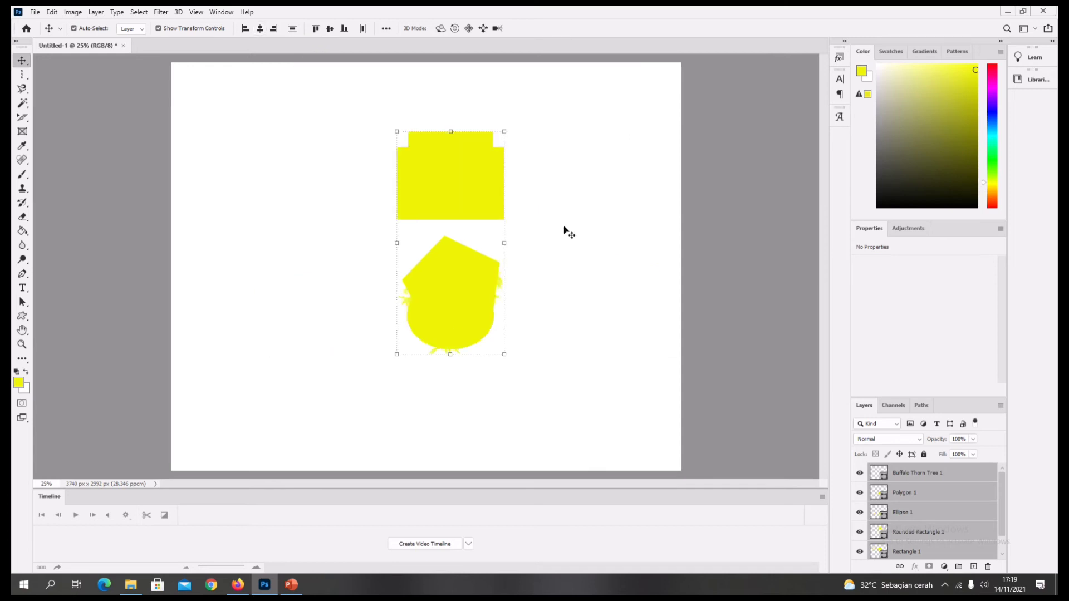
left_click(662, 254)
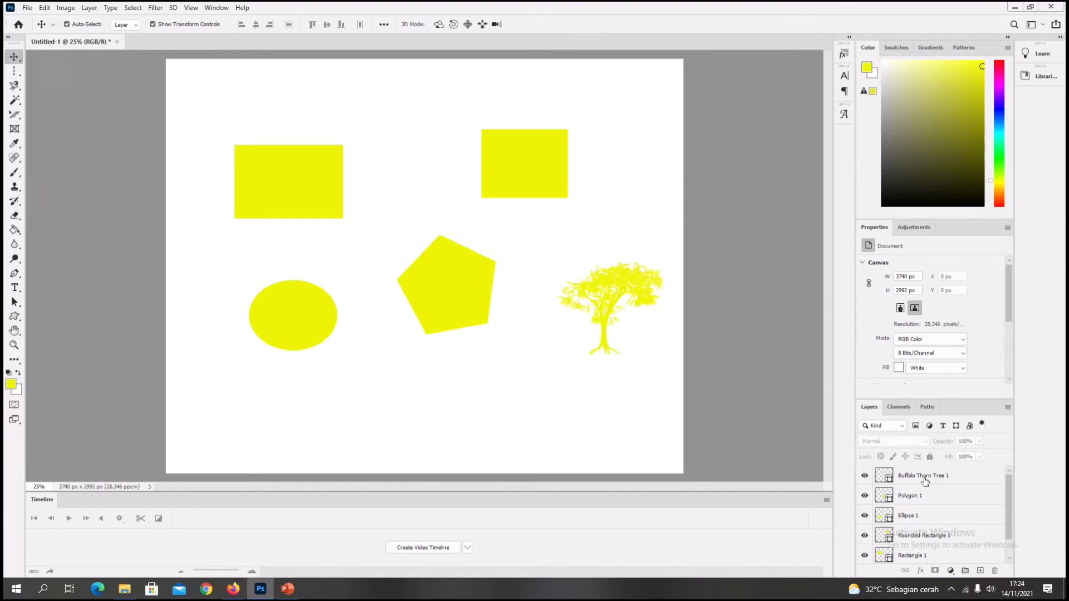
Step: Select the five shape layers from Buffalo Thorn Tree 1 to Rectangle 1 and align their right edges
left_click(923, 479)
left_click(916, 501, "shift")
left_click(919, 522, "shift")
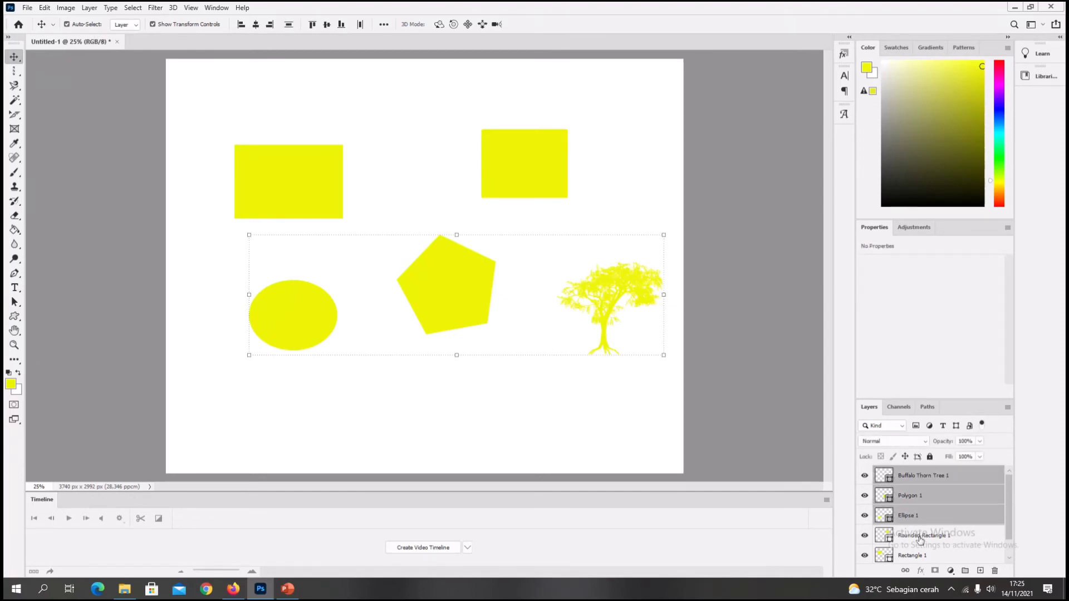
left_click(920, 540, "shift")
left_click(917, 557, "shift")
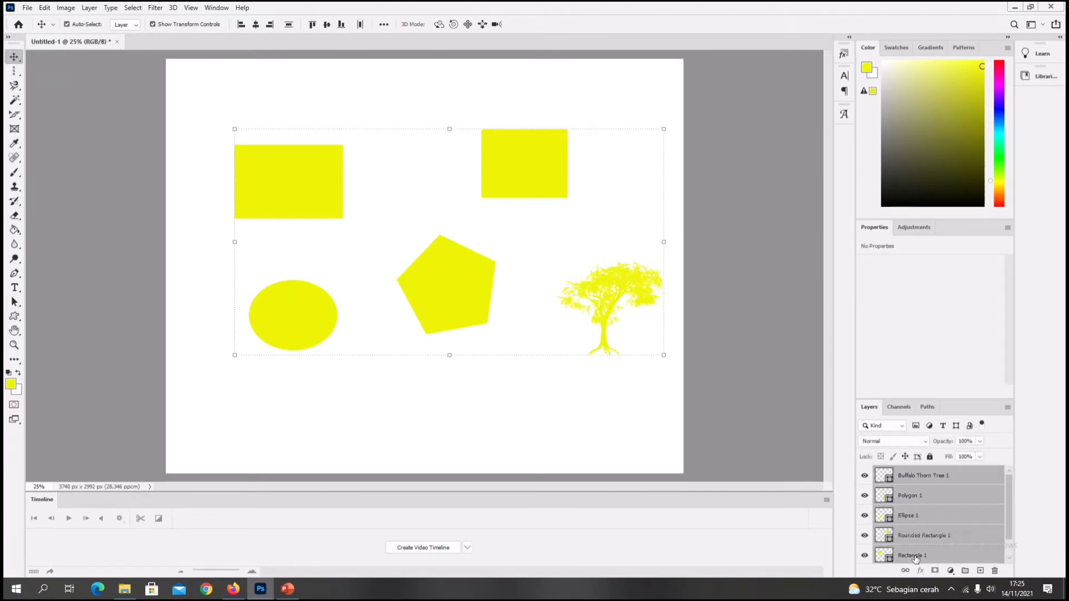
left_click(272, 26)
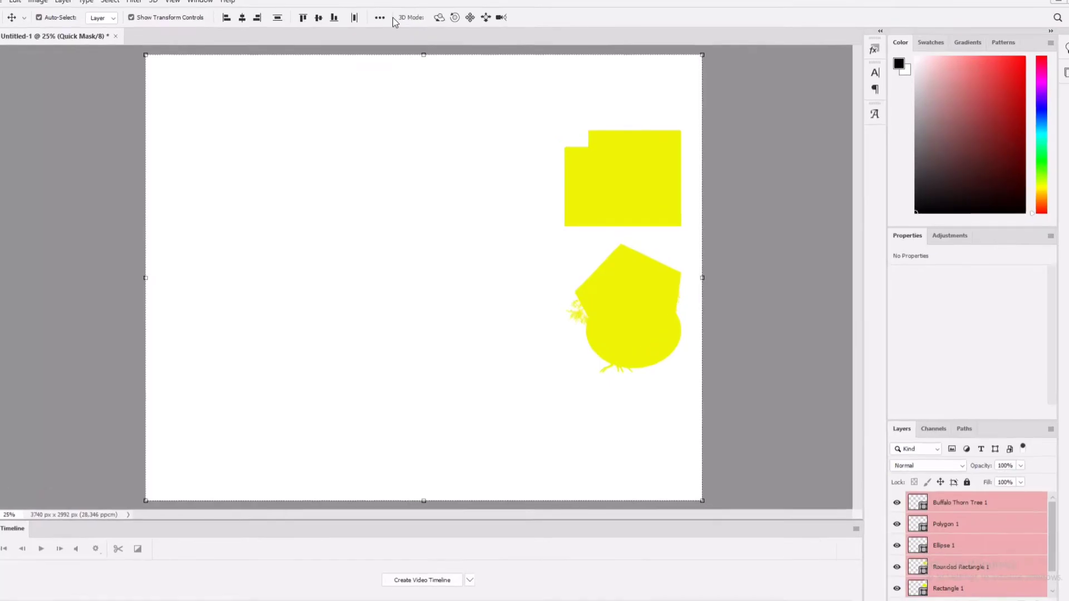
Step: Examine the additional align and distribute options, including the Align To choices
left_click(381, 25)
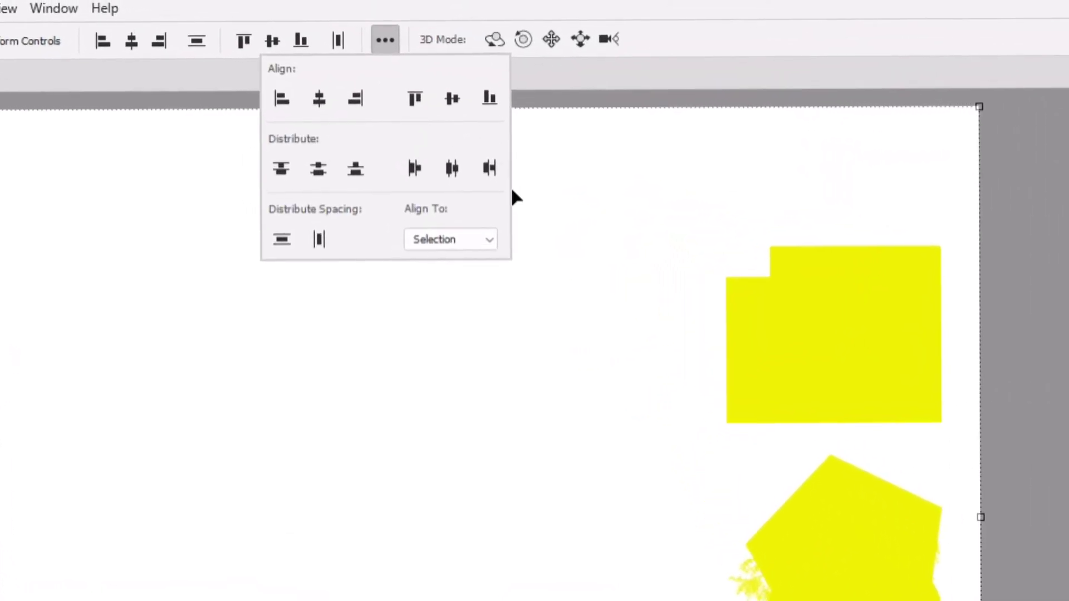
left_click(490, 242)
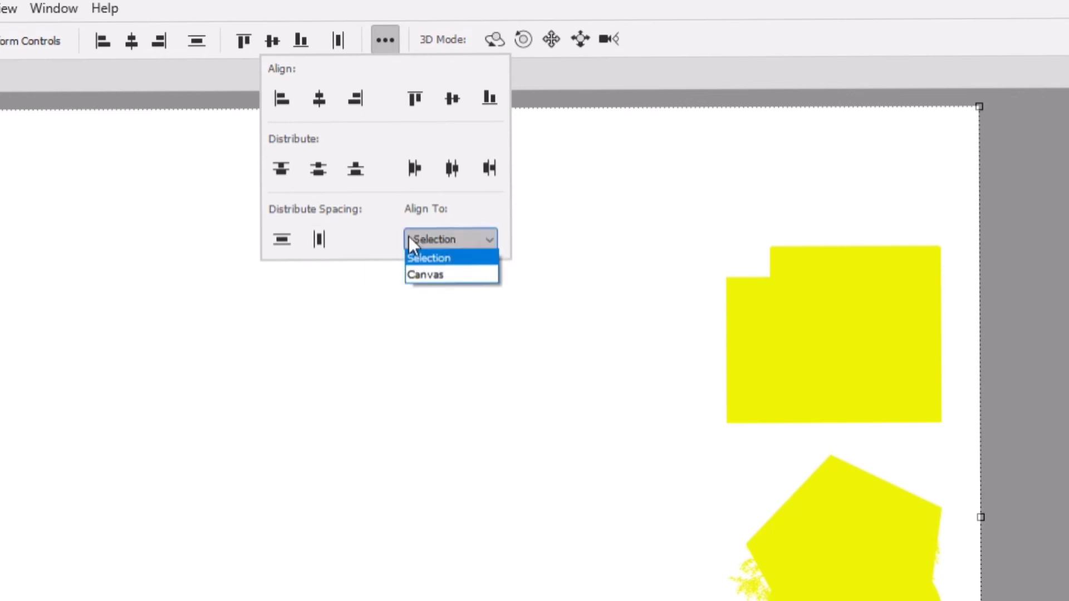
left_click(369, 237)
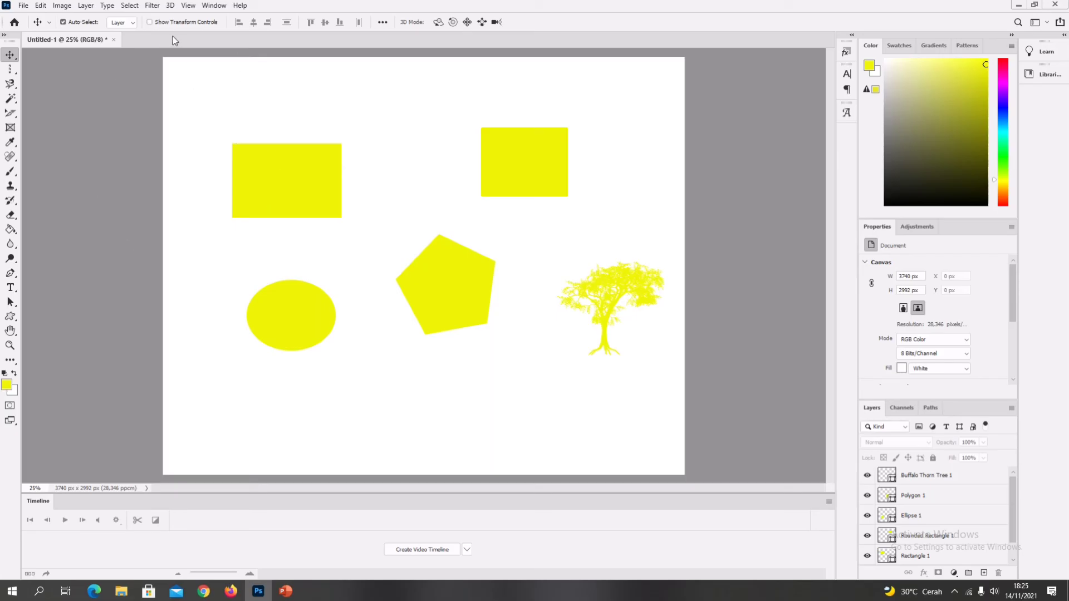
Step: Enable Show Transform Controls, rotate Rectangle 1 clockwise by about 33 degrees, and deselect it
left_click(150, 22)
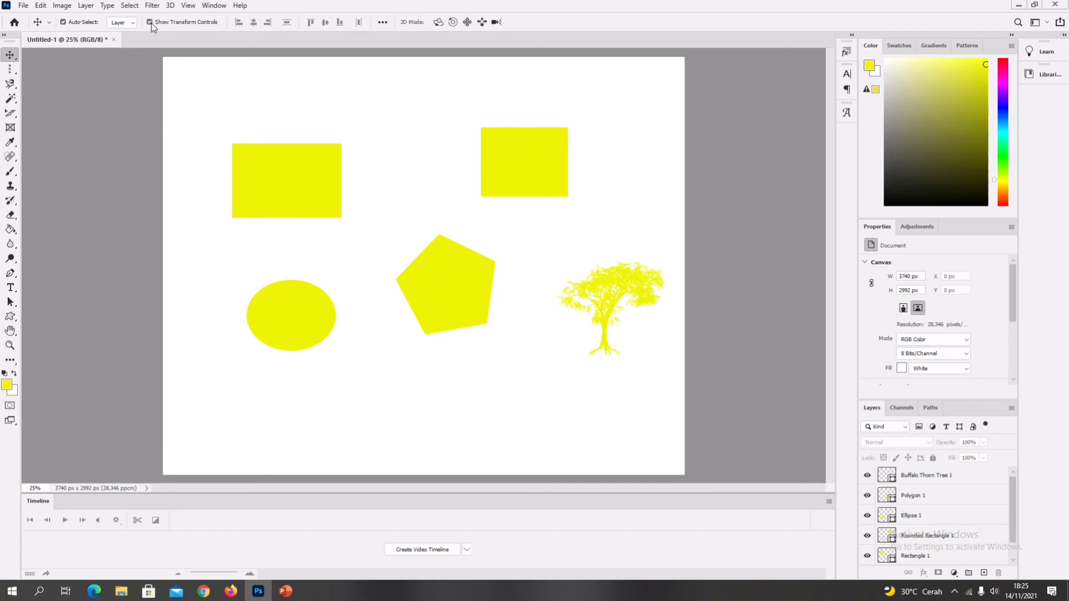
left_click(277, 191)
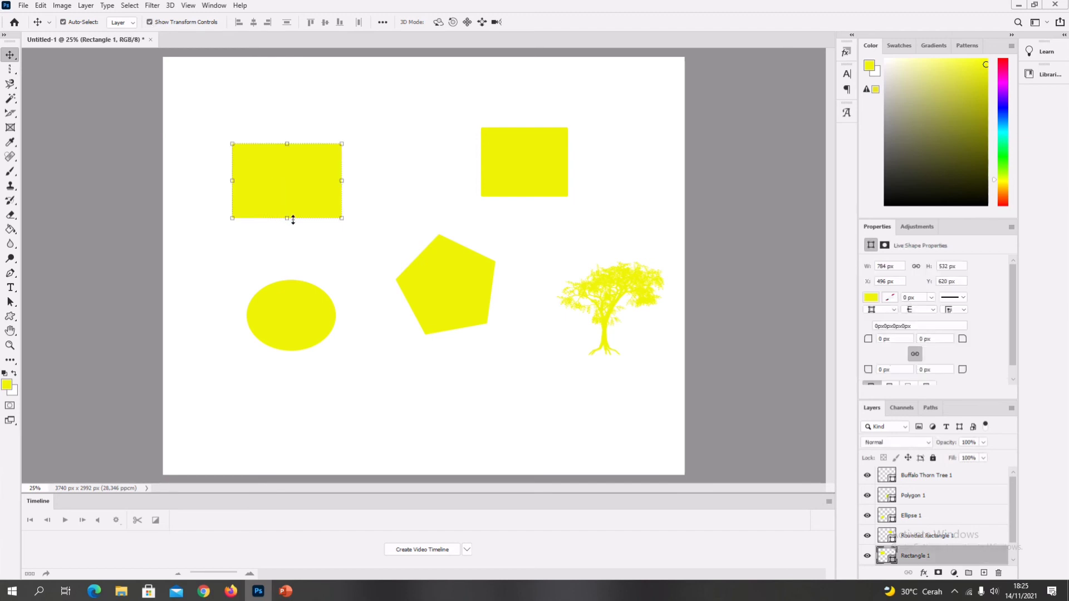
left_click_drag(293, 230, 257, 238)
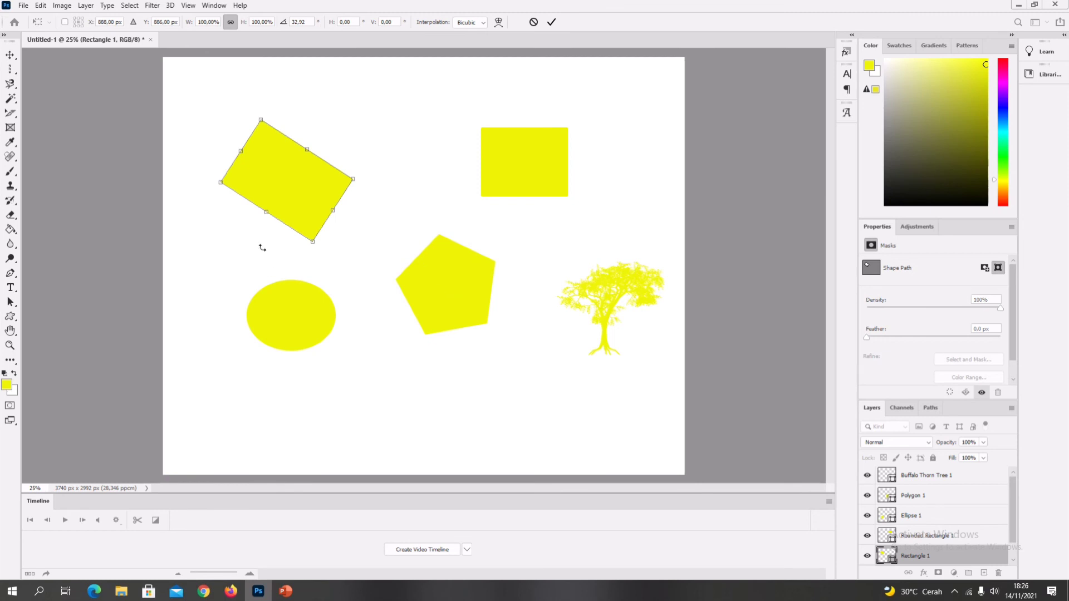
key("Return")
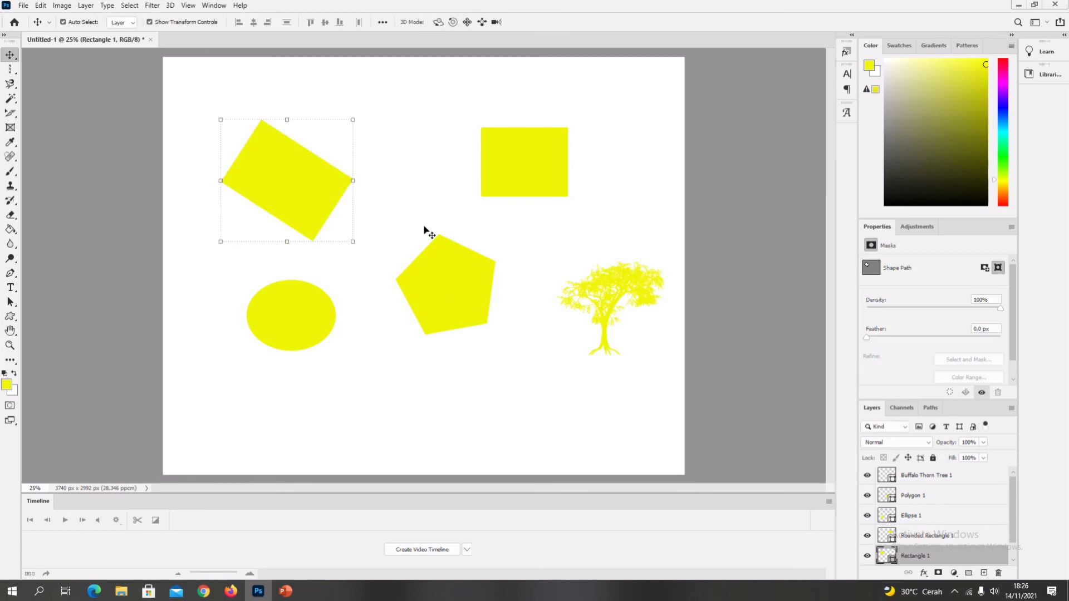
left_click(395, 192)
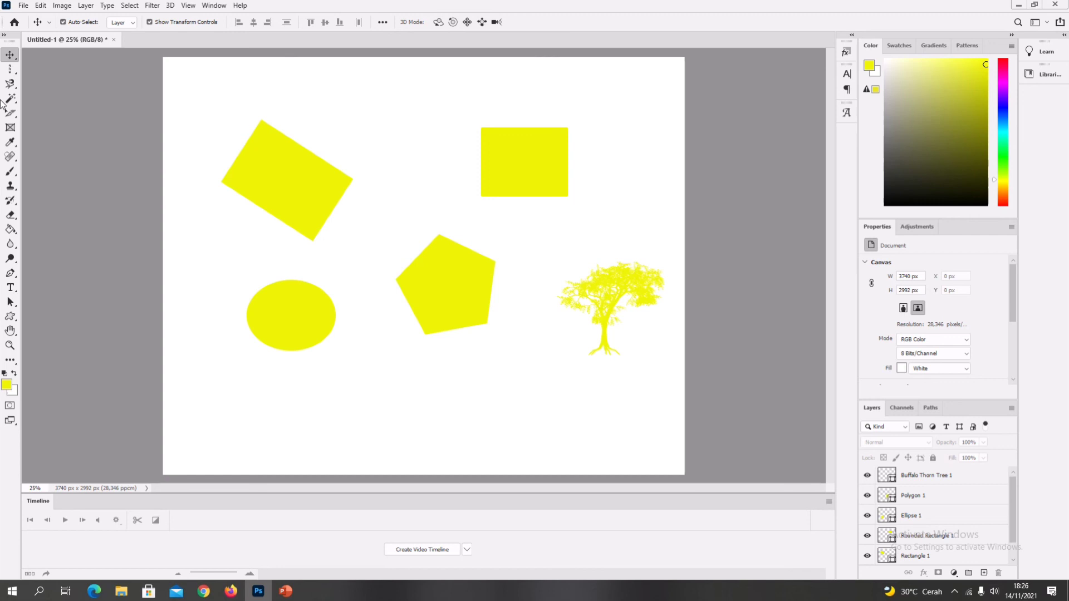
Step: Rotate the pentagon by about -169 degrees and deselect it
left_click(432, 274)
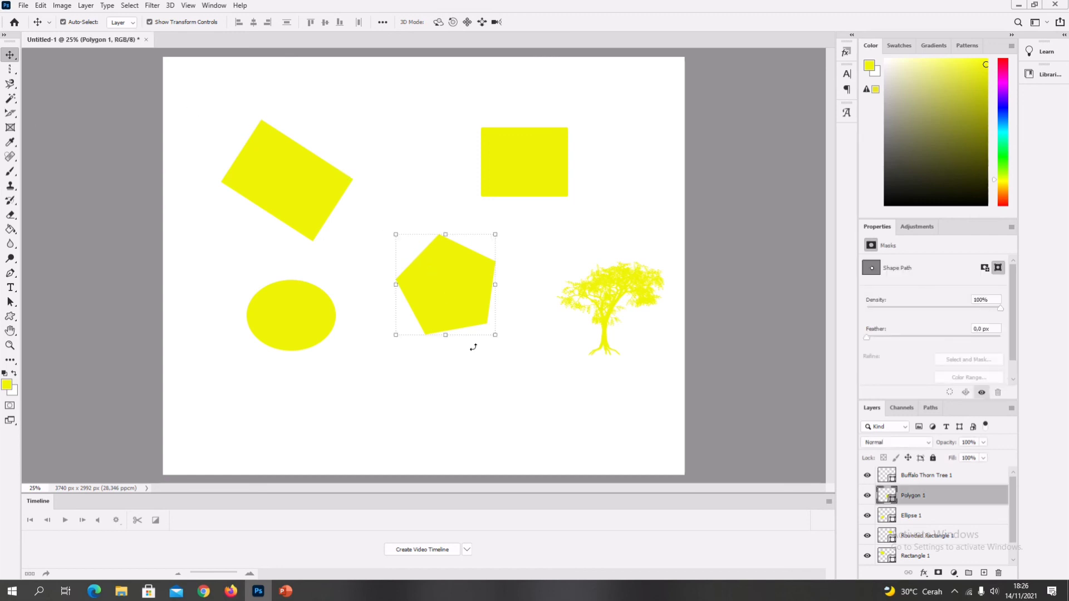
left_click_drag(454, 347, 449, 211)
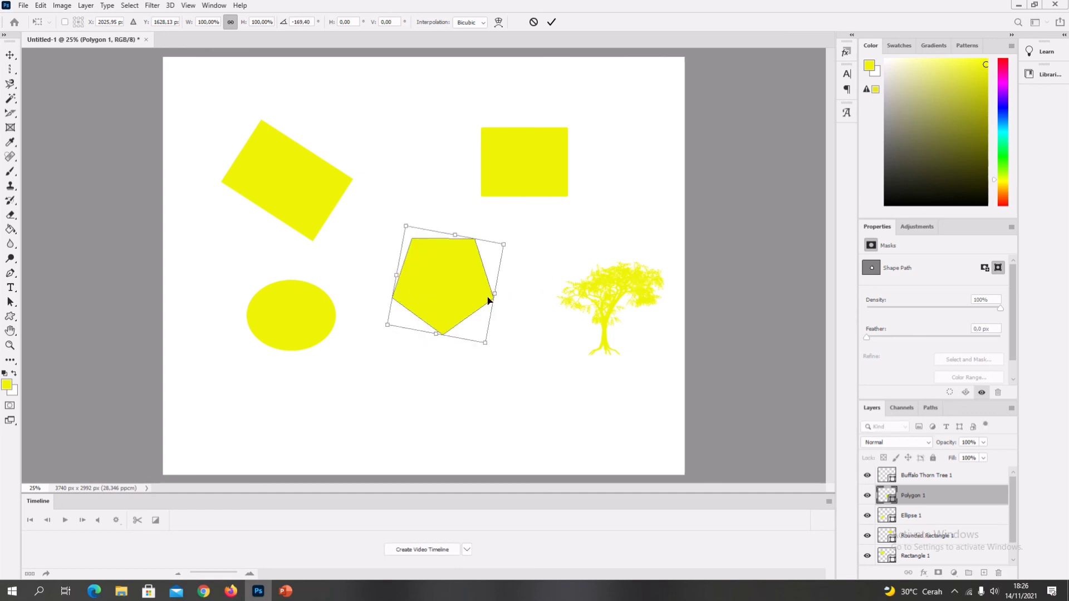
key("Return")
left_click(633, 239)
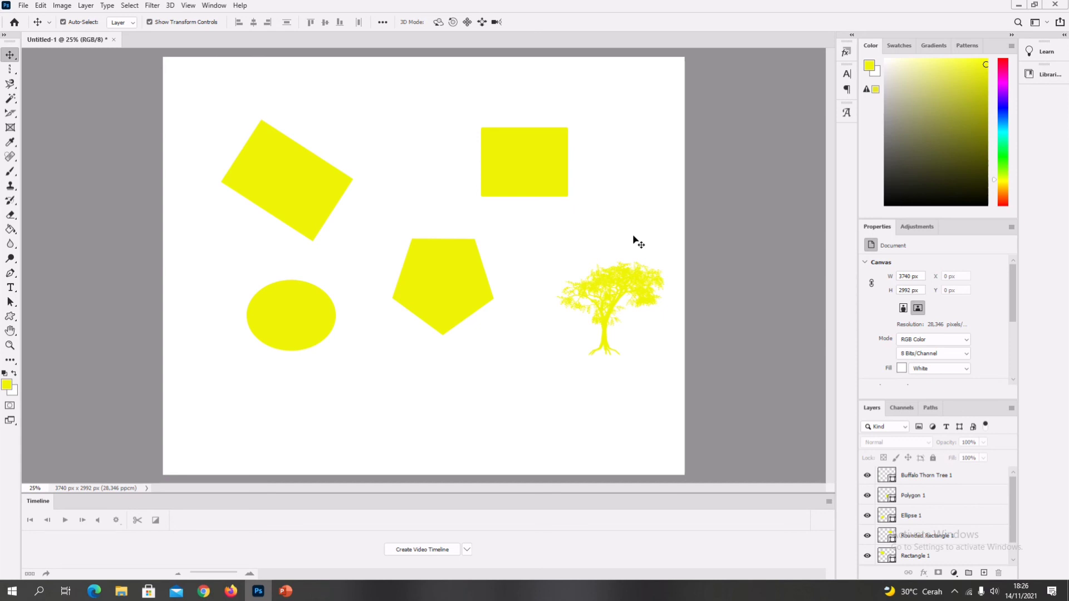
Step: Rotate the pentagon again, clockwise by about 31 degrees
left_click(432, 281)
left_click_drag(446, 346, 412, 361)
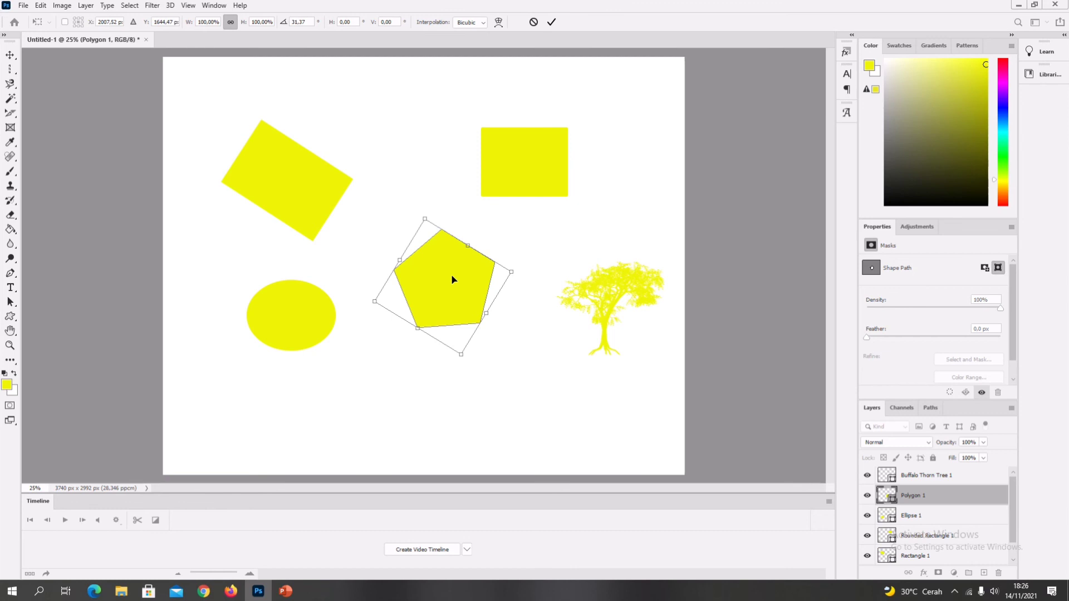
key("Escape")
Step: Rotate the ellipse clockwise by about 54 degrees and commit the transform
left_click(290, 316)
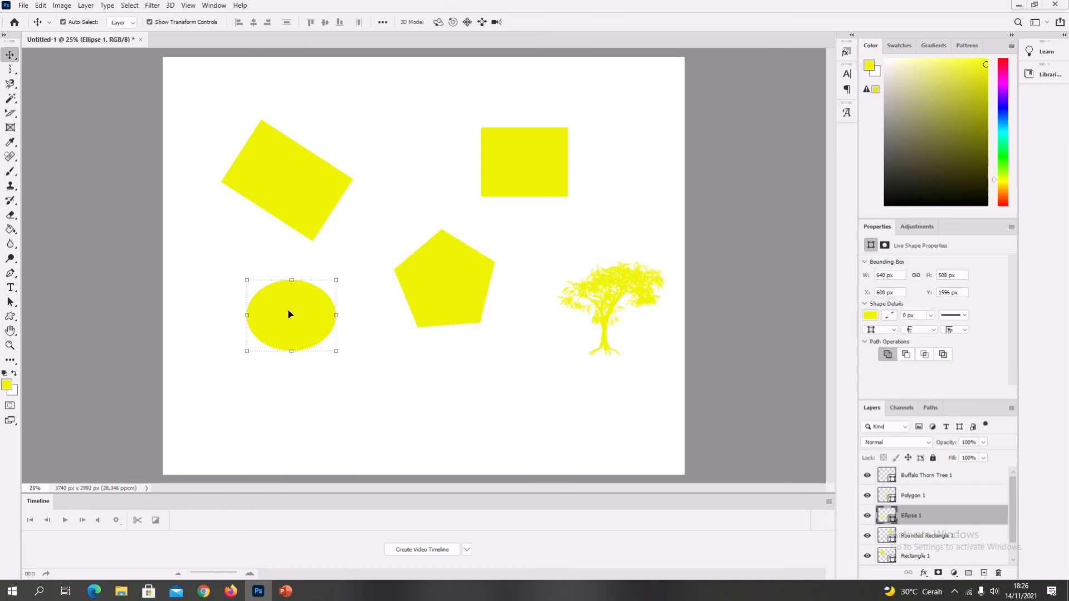
left_click_drag(295, 366, 250, 411)
left_click(280, 333)
left_click_drag(293, 359, 249, 350)
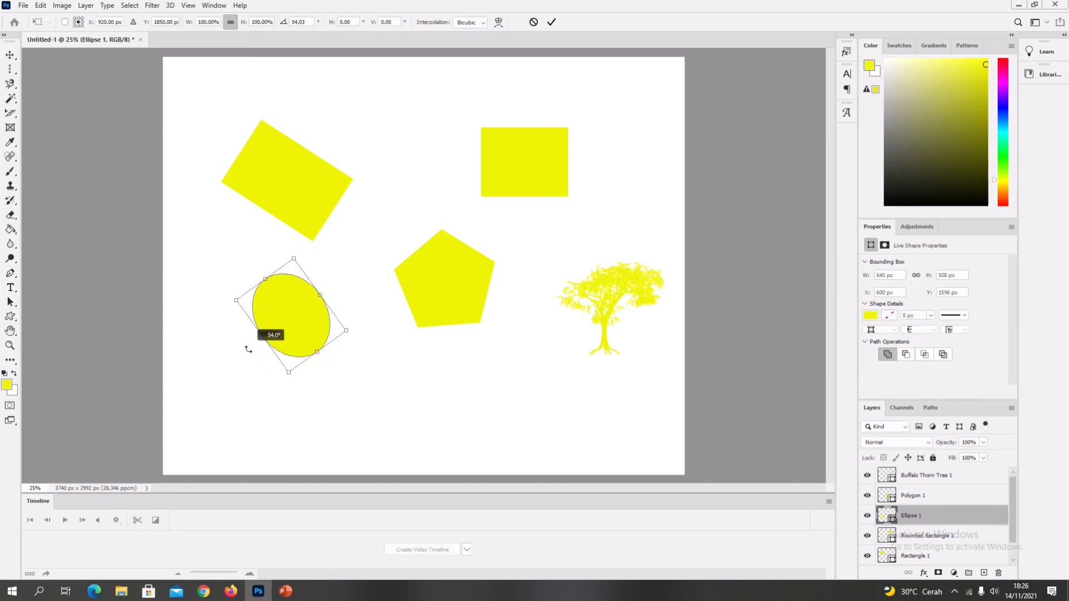
key("Return")
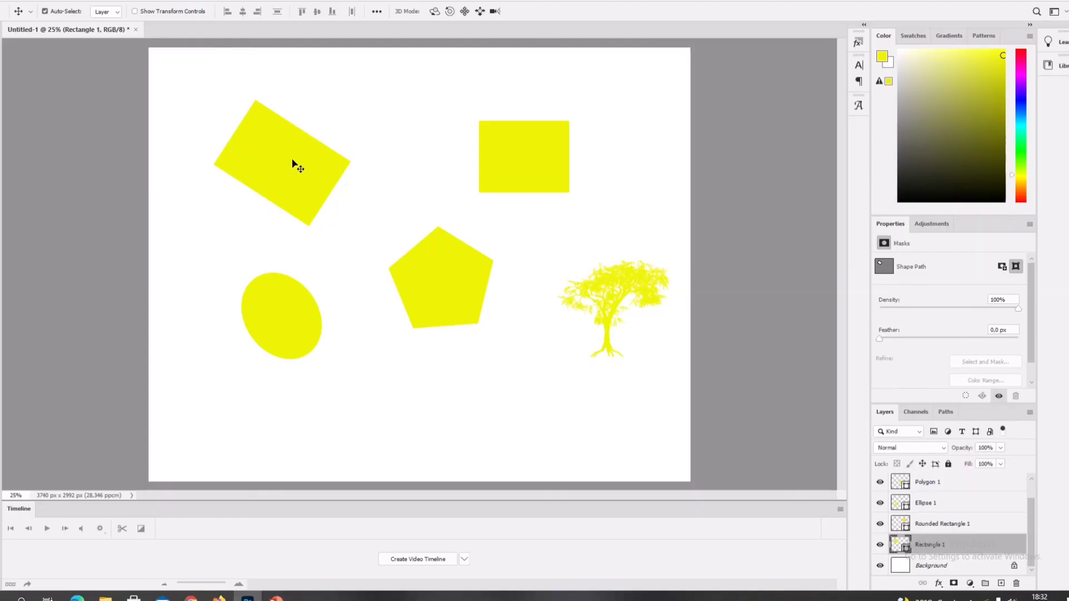
Step: Duplicate the rotated rectangle three times and the rounded rectangle twice, offsetting the overlapping copies diagonally downward to the right
left_click_drag(293, 161, 301, 182)
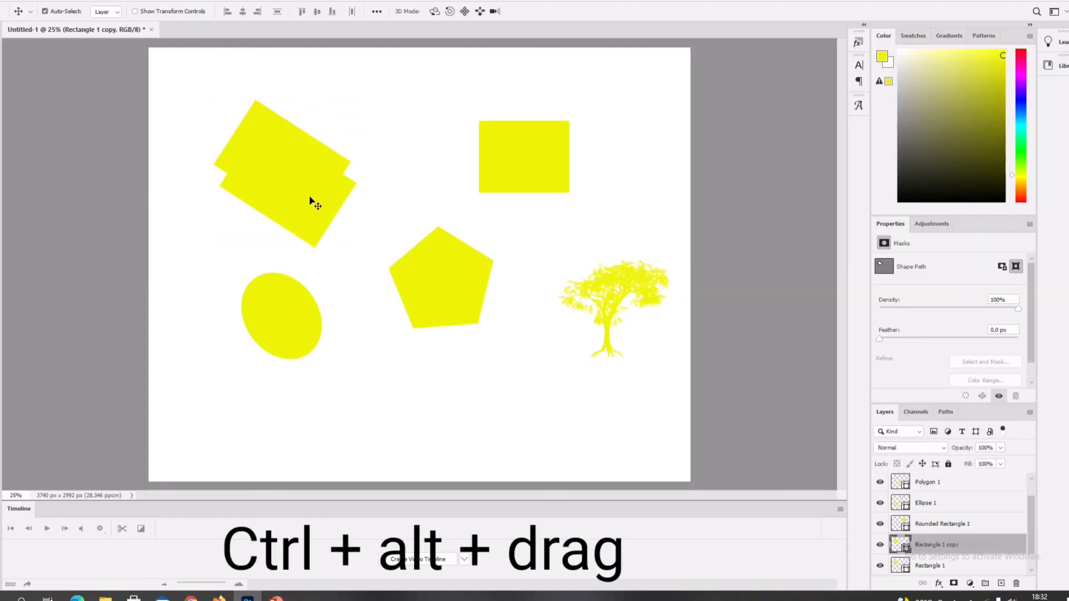
left_click_drag(316, 222, 347, 262)
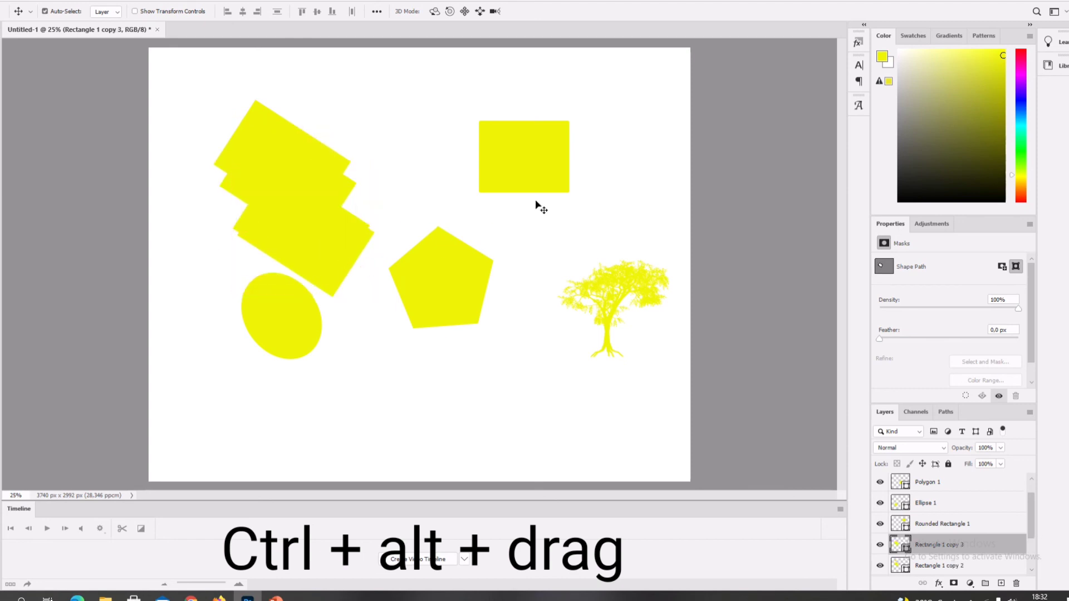
left_click(546, 159)
left_click_drag(525, 152, 556, 254)
Step: Duplicate the pentagon twice and the ellipse once, offsetting the overlapping copies downward to the right, and deselect
left_click(434, 299)
left_click_drag(439, 300, 456, 360)
left_click(275, 324)
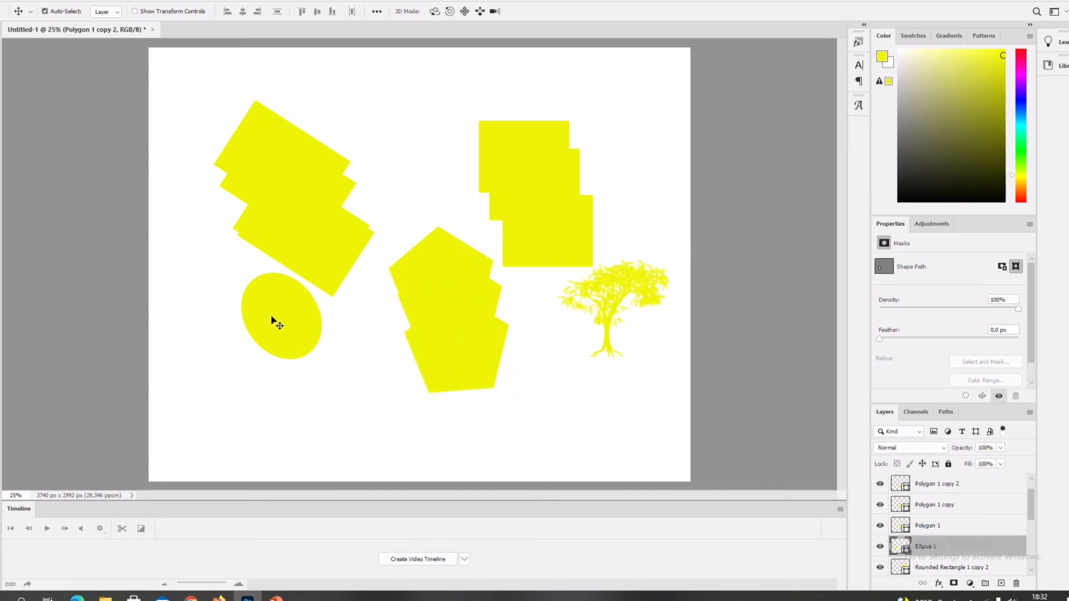
left_click_drag(275, 331, 287, 375)
left_click(591, 364)
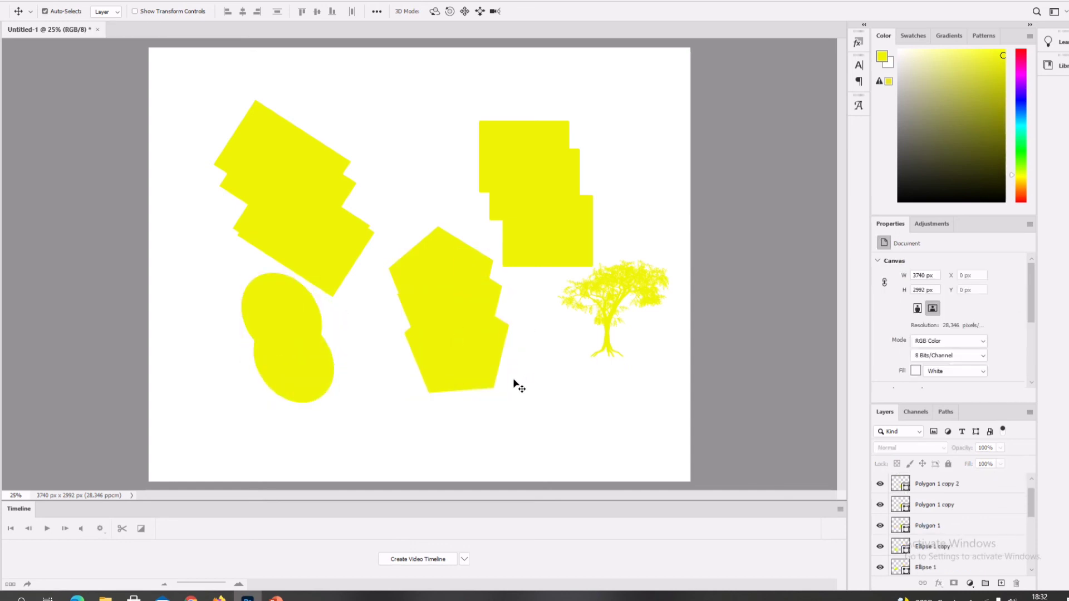